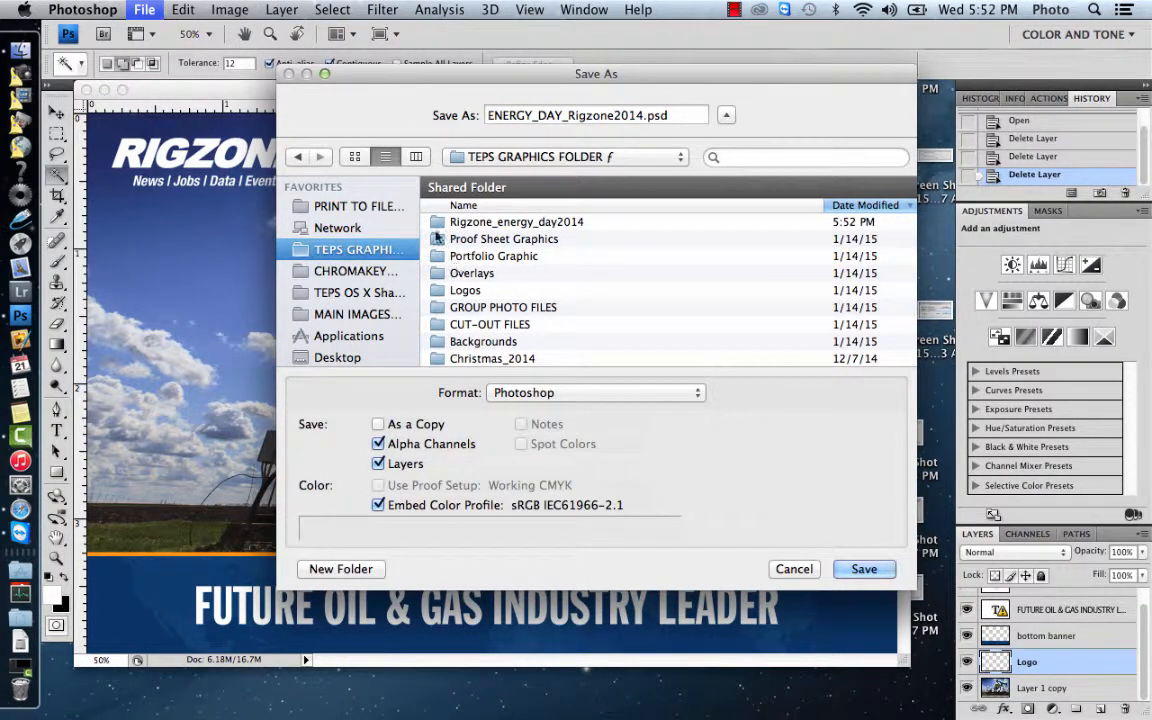
Save a JPEG copy as Back.jpg in the Rigzone_energy_day2014 folder, replacing the existing file and keeping maximum quality 12.
double_click(519, 222)
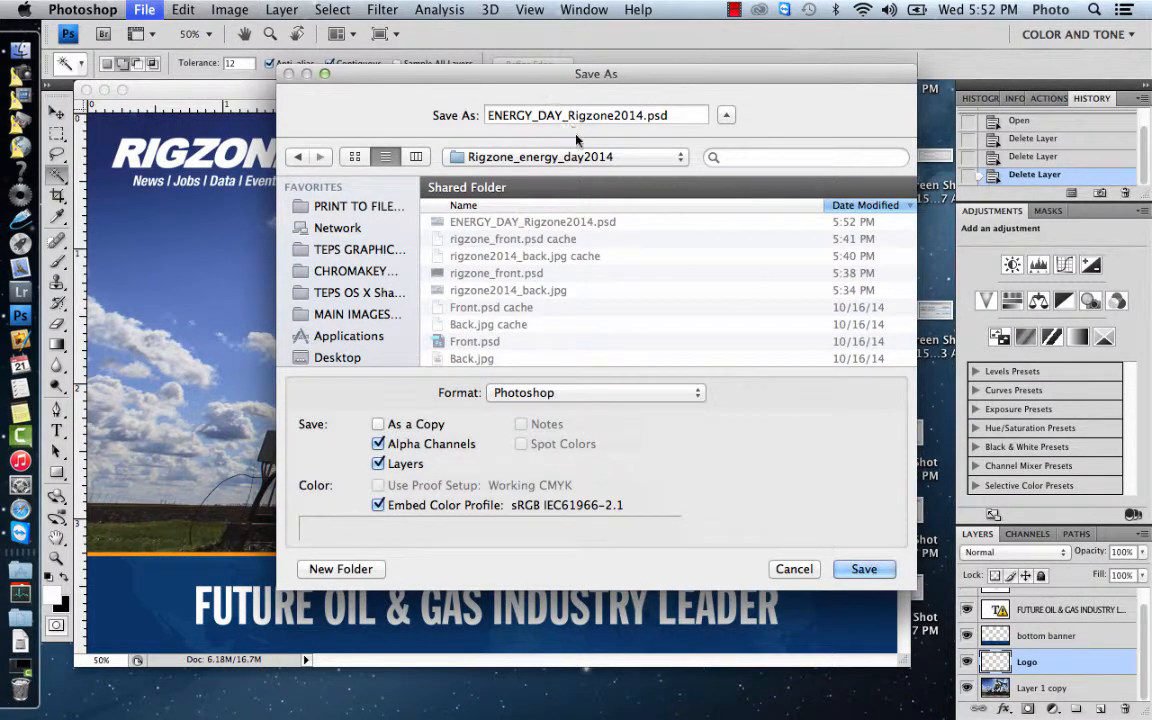
scroll(645, 303, "down", 2)
scroll(645, 305, "down", 2)
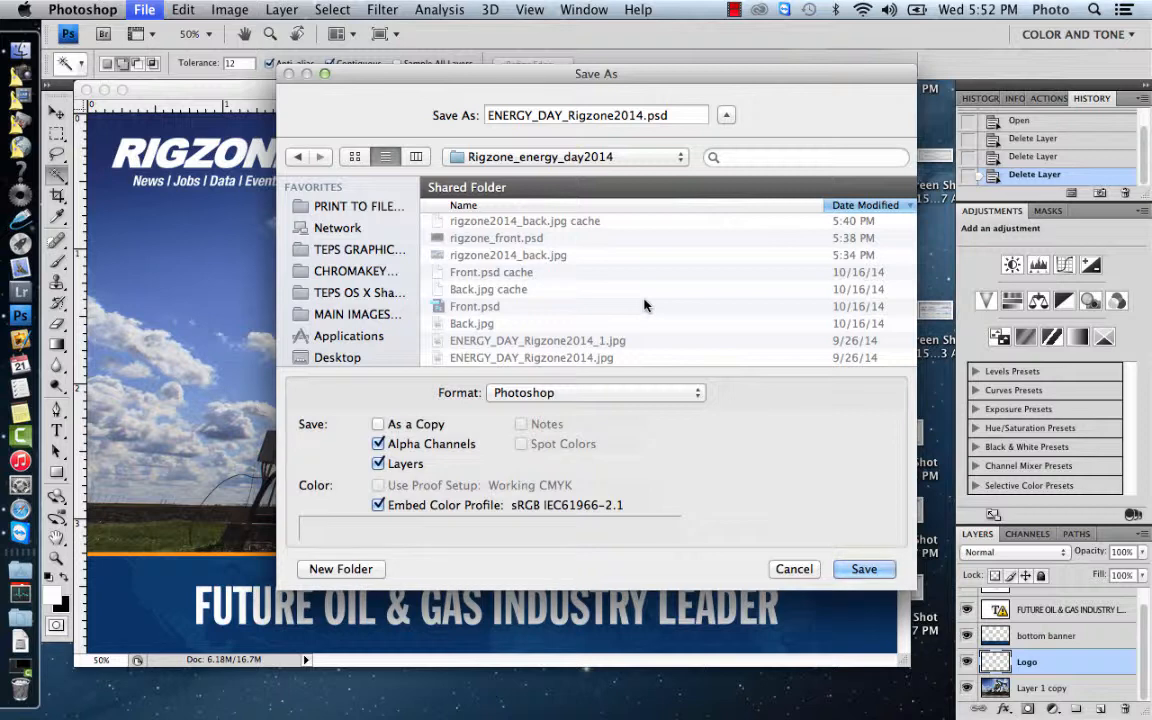
left_click(466, 325)
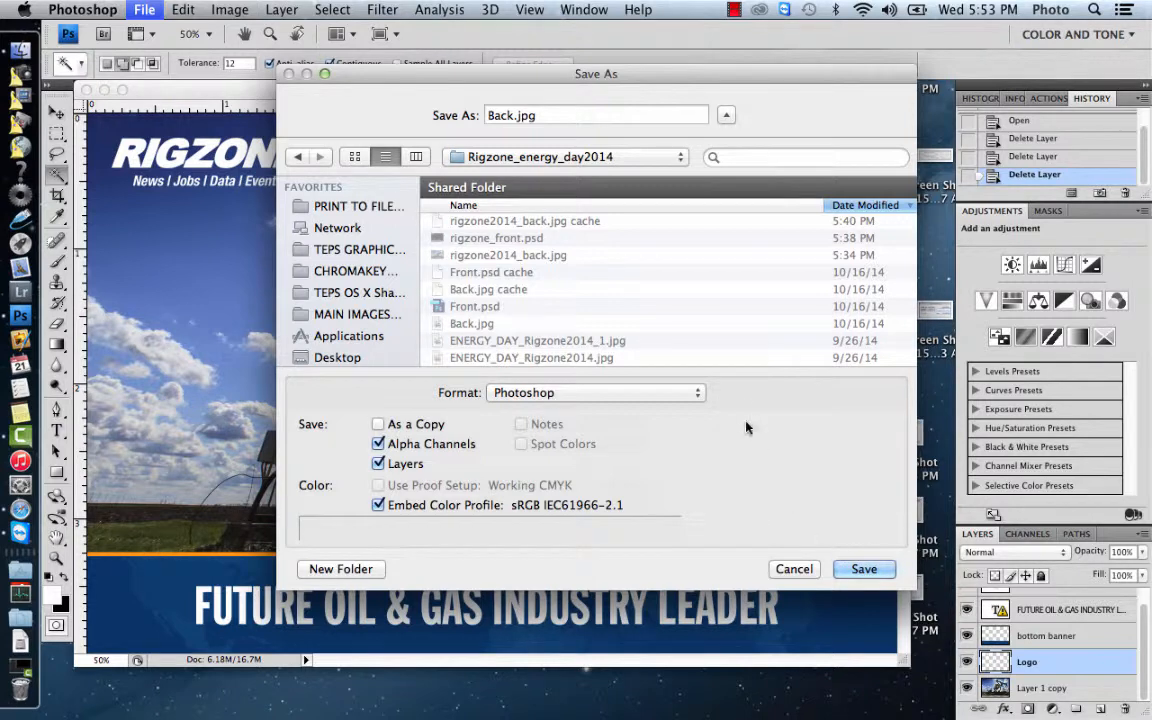
left_click(698, 394)
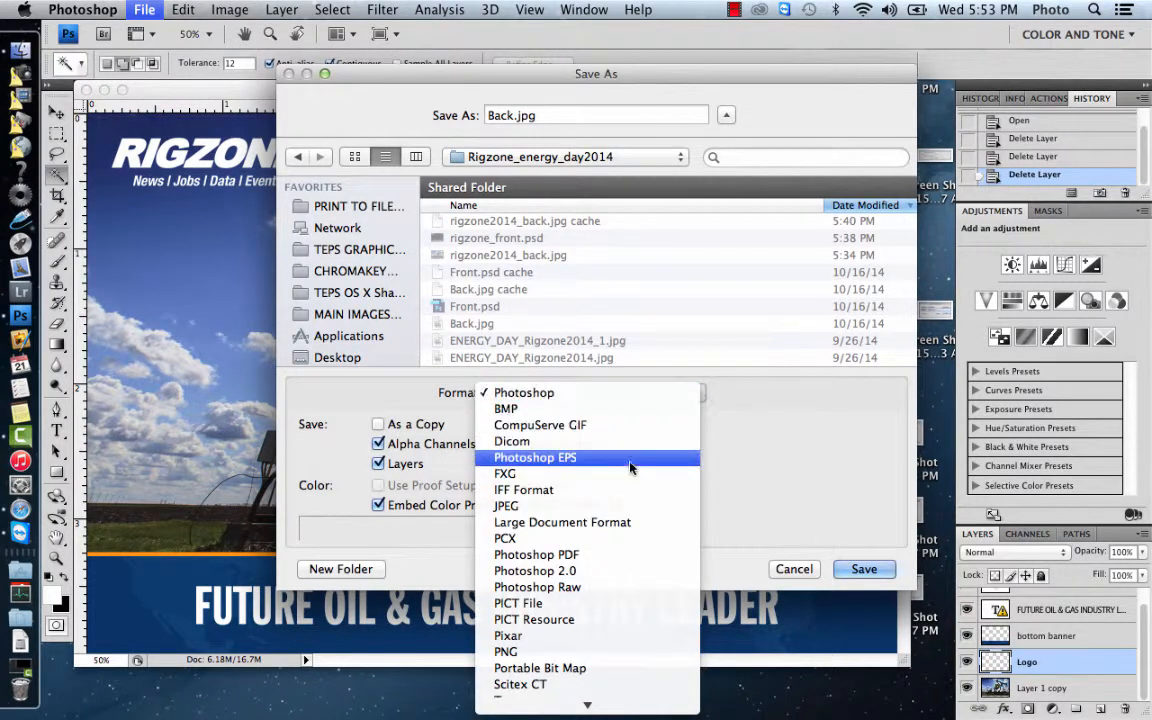
left_click(612, 507)
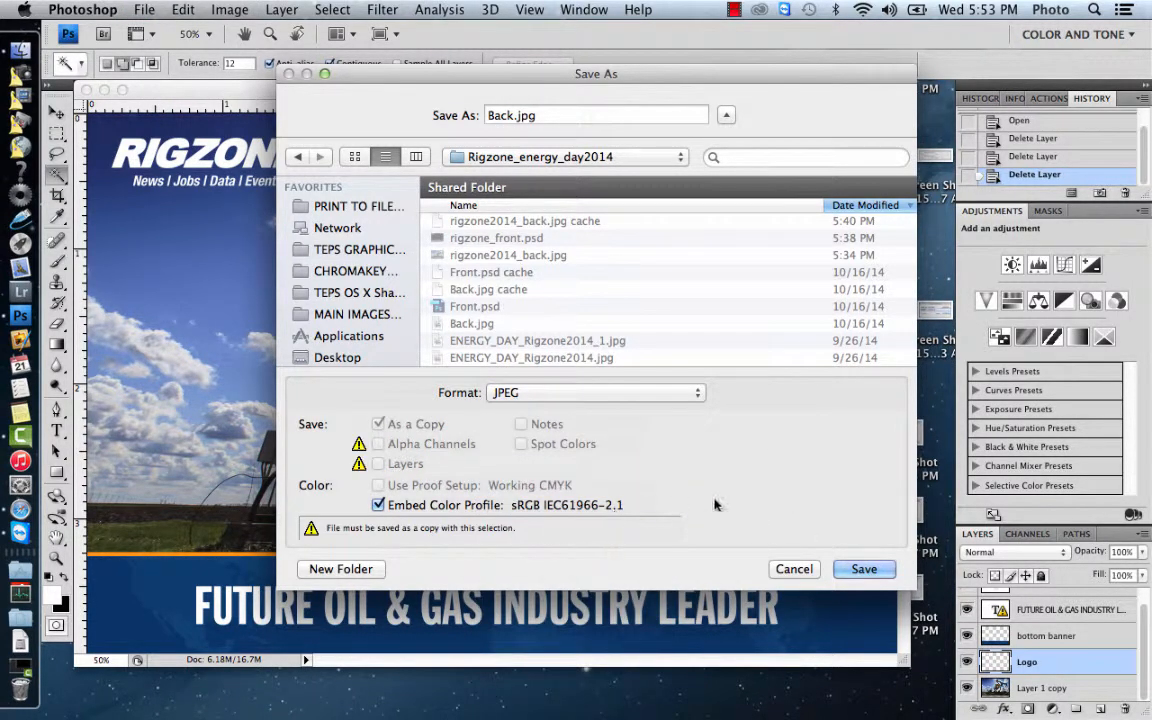
left_click(861, 575)
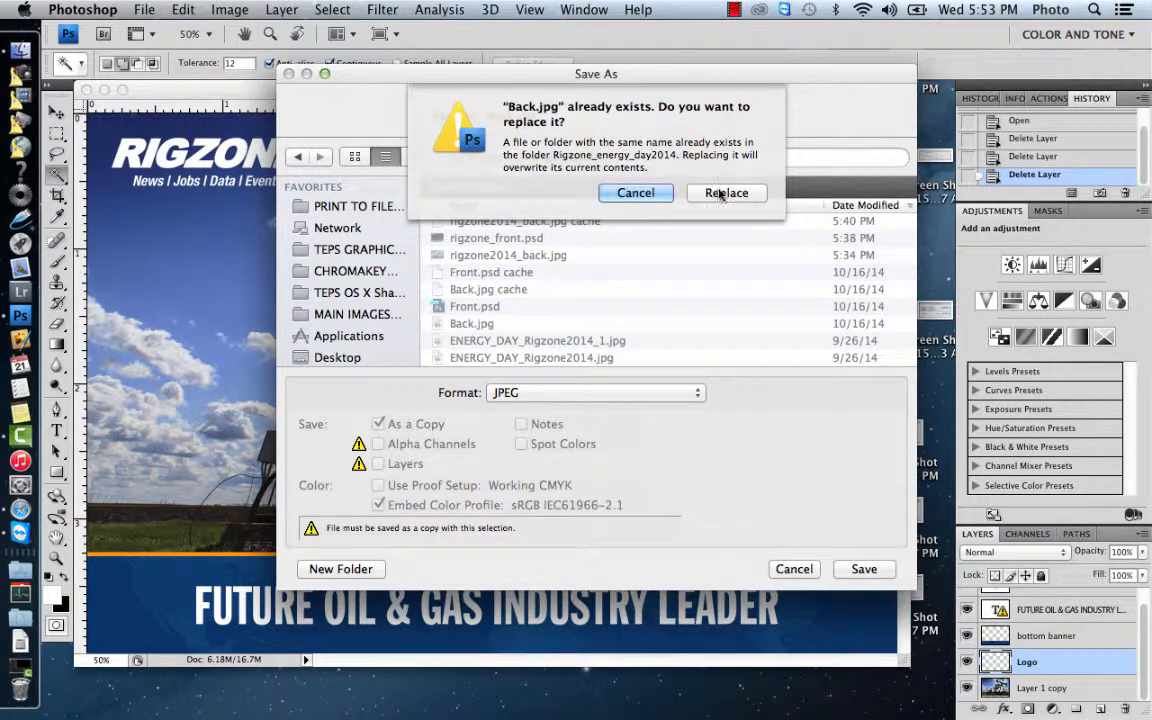
left_click(720, 192)
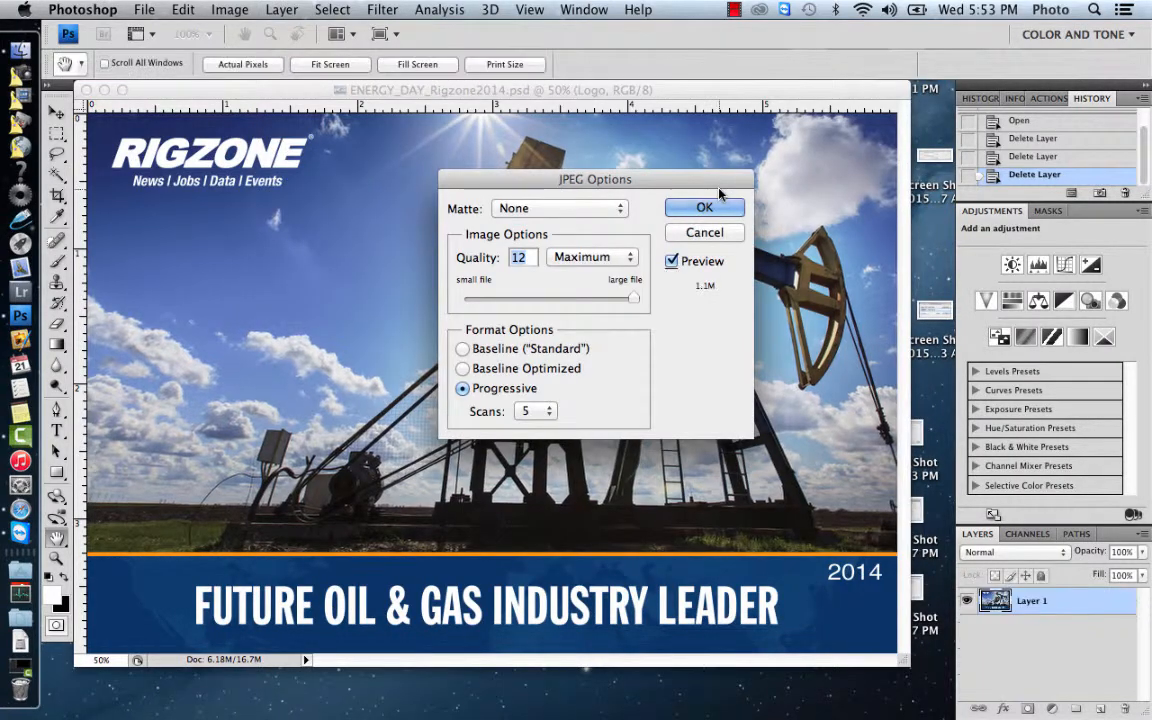
left_click(705, 210)
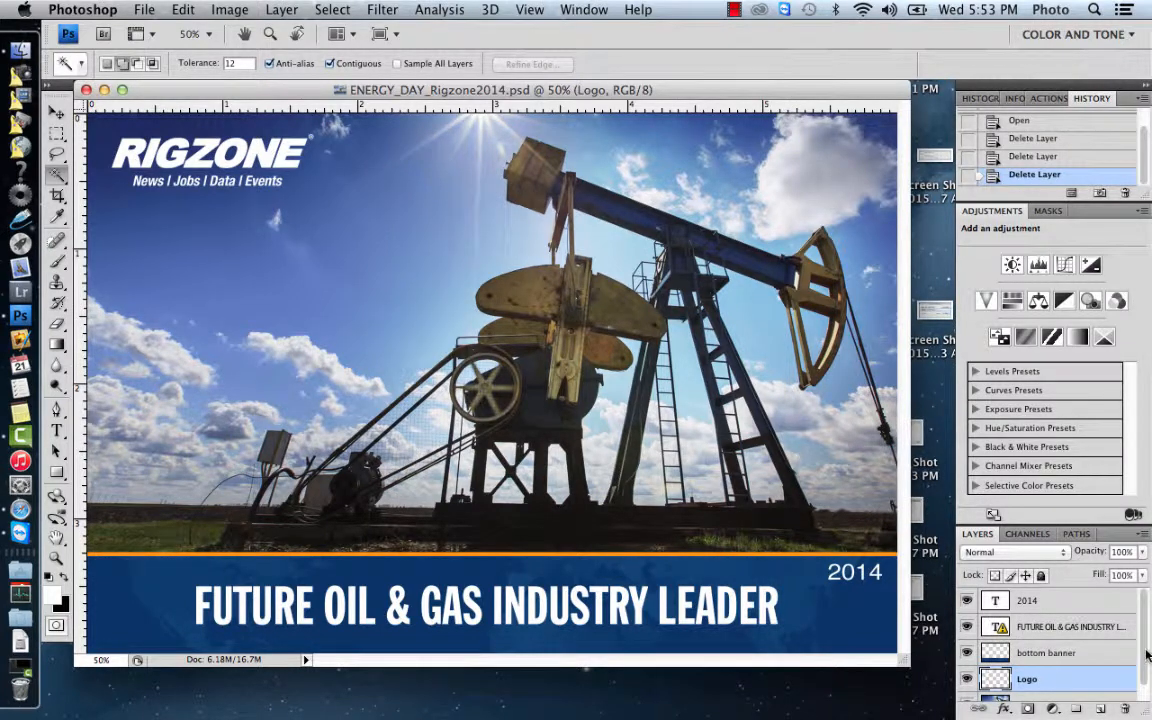
Hide the Layer 1 copy photo layer and merge the visible text, banner and logo layers into the 2014 layer.
scroll(1033, 622, "down", 1)
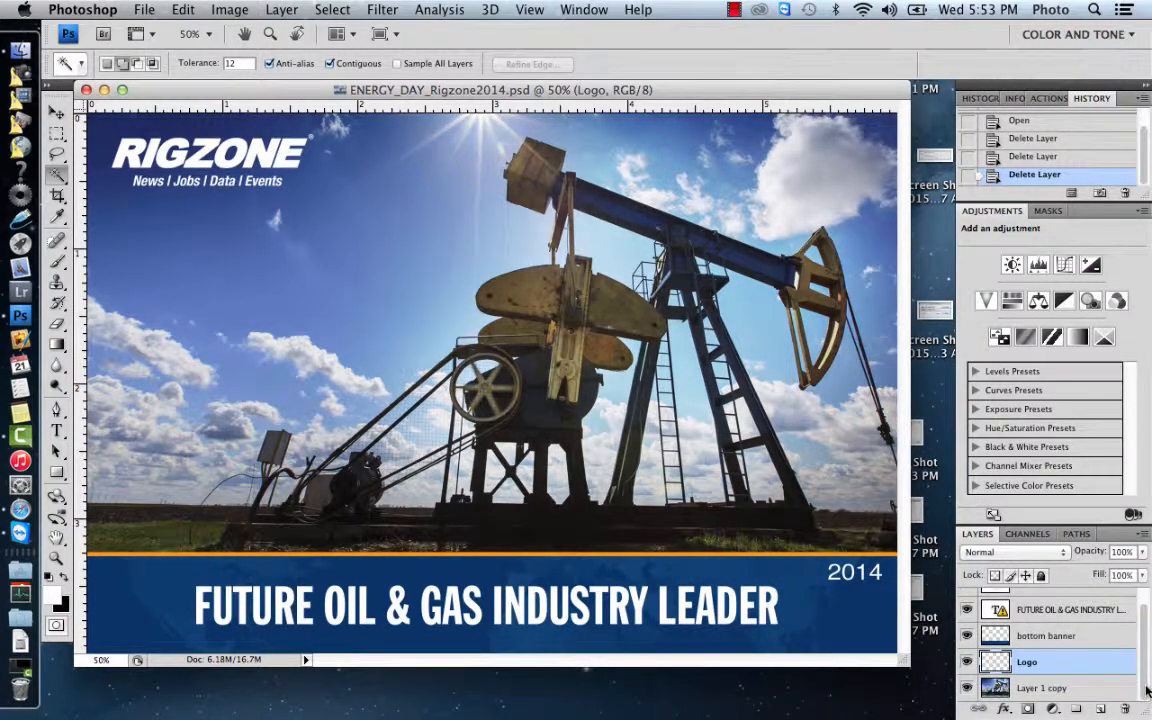
left_click(968, 690)
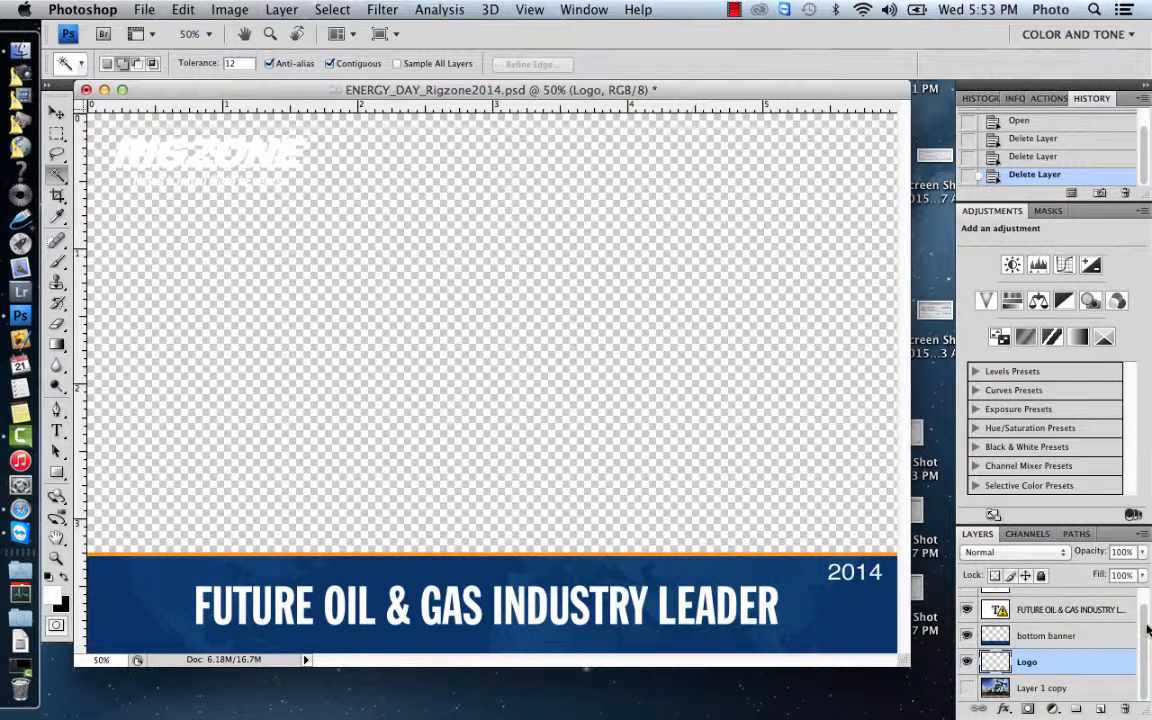
scroll(1148, 605, "up", 2)
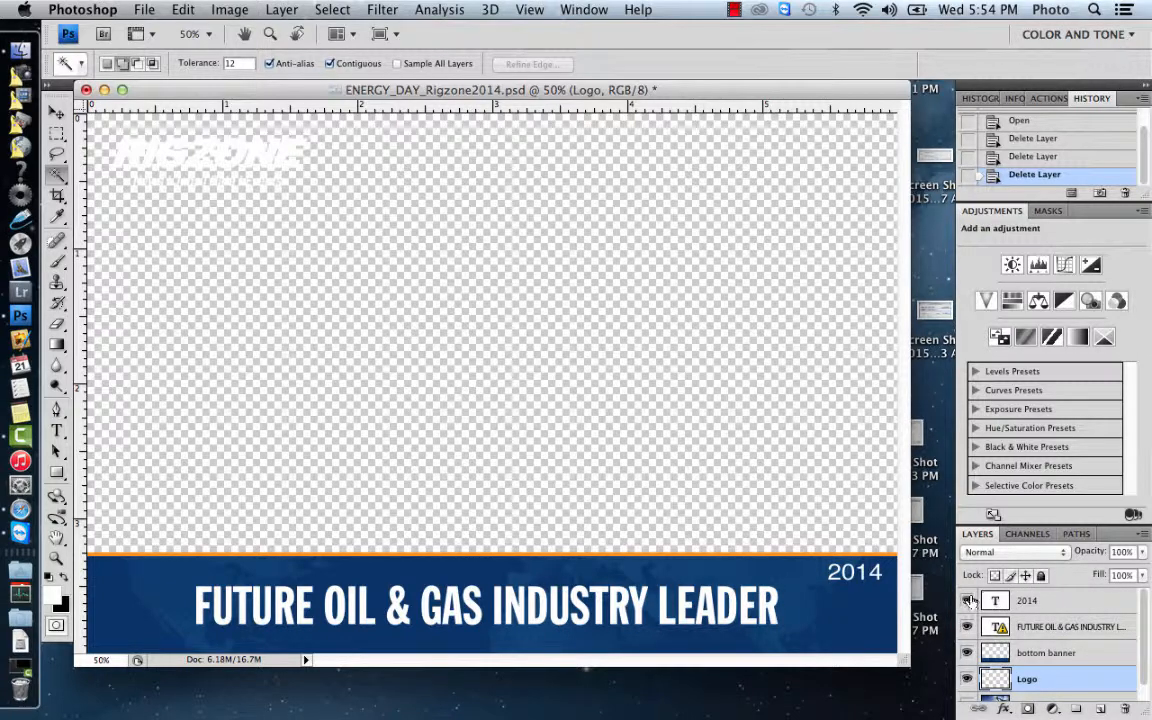
left_click(1058, 602)
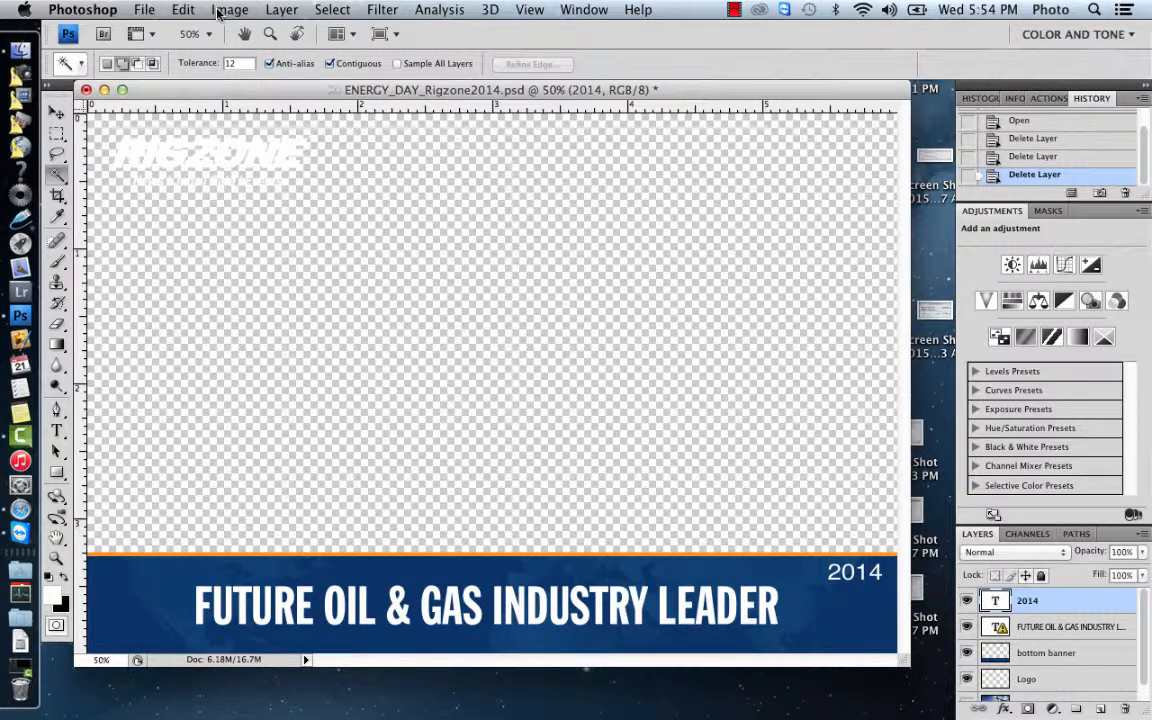
left_click(284, 10)
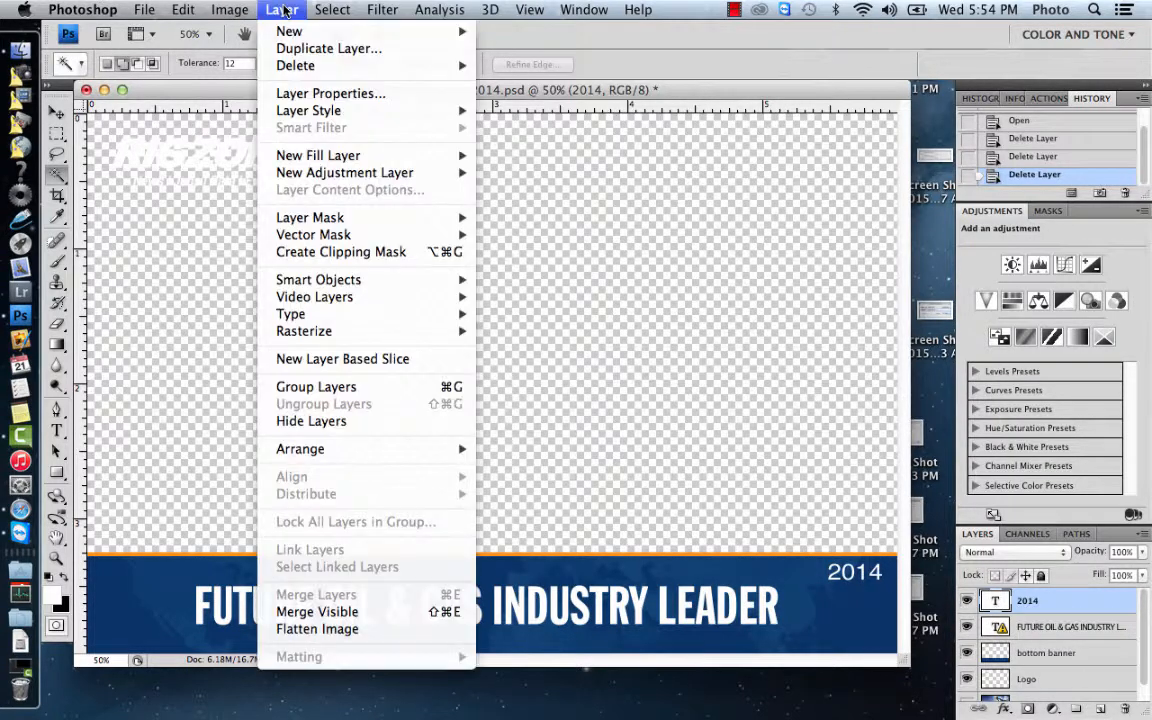
left_click(316, 612)
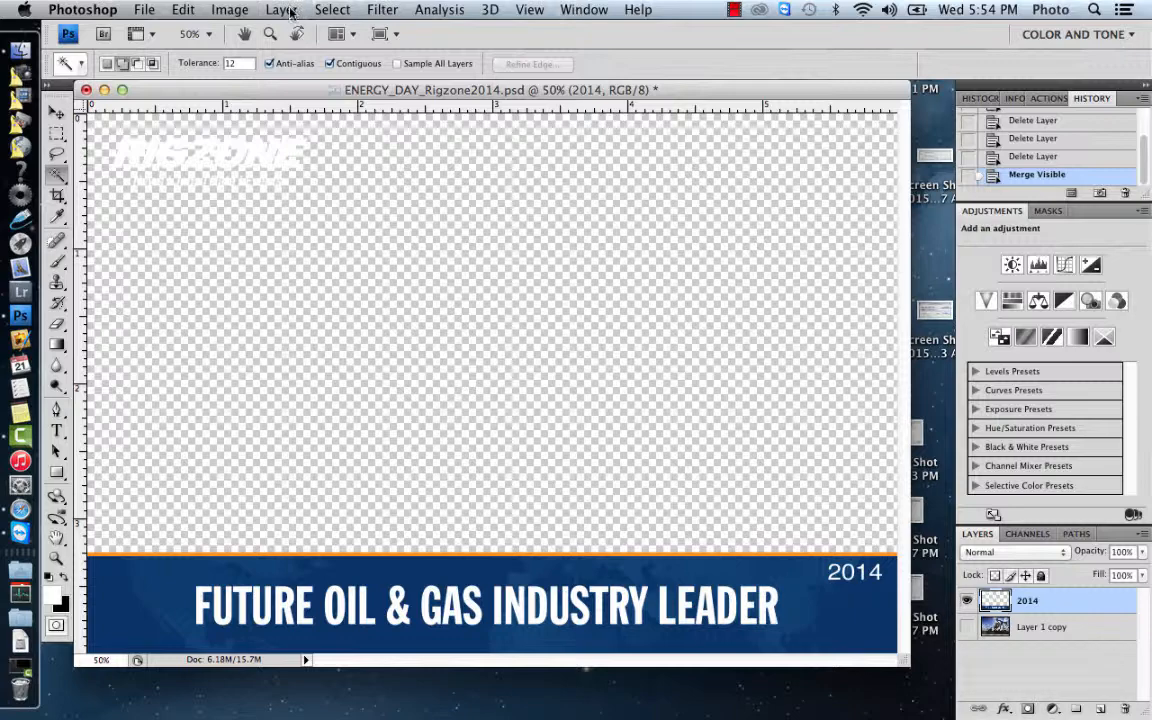
Load the inverted 2014 Transparency channel as a new selection.
left_click(330, 10)
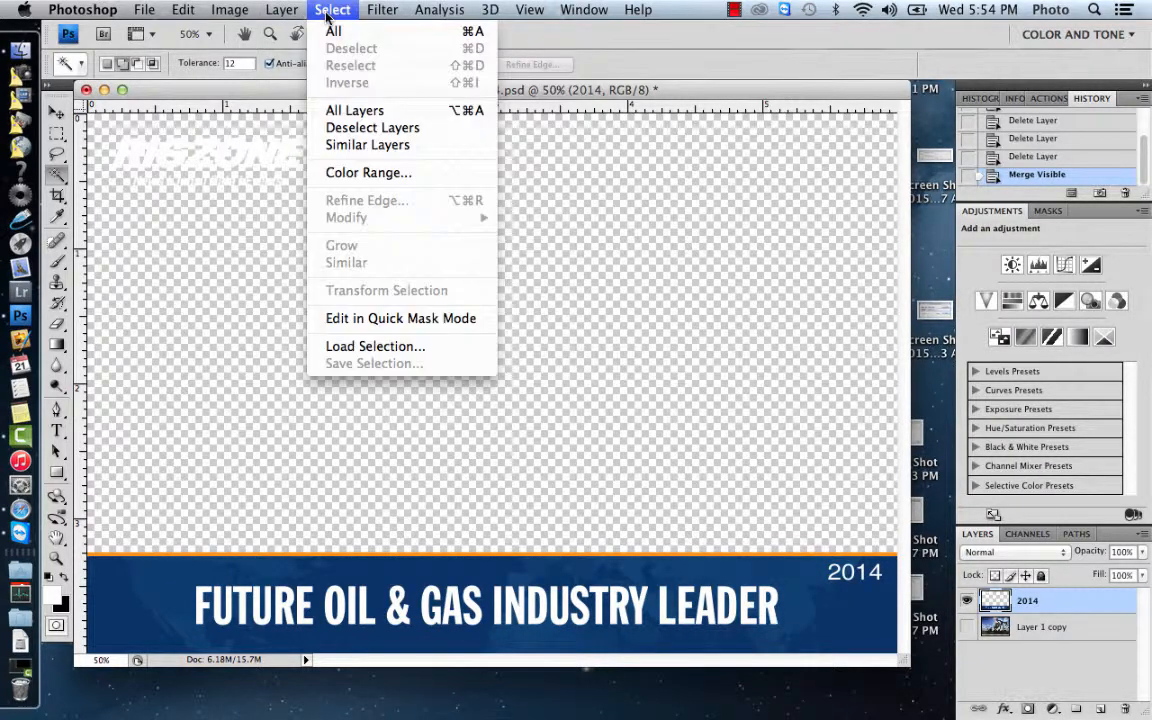
left_click(357, 348)
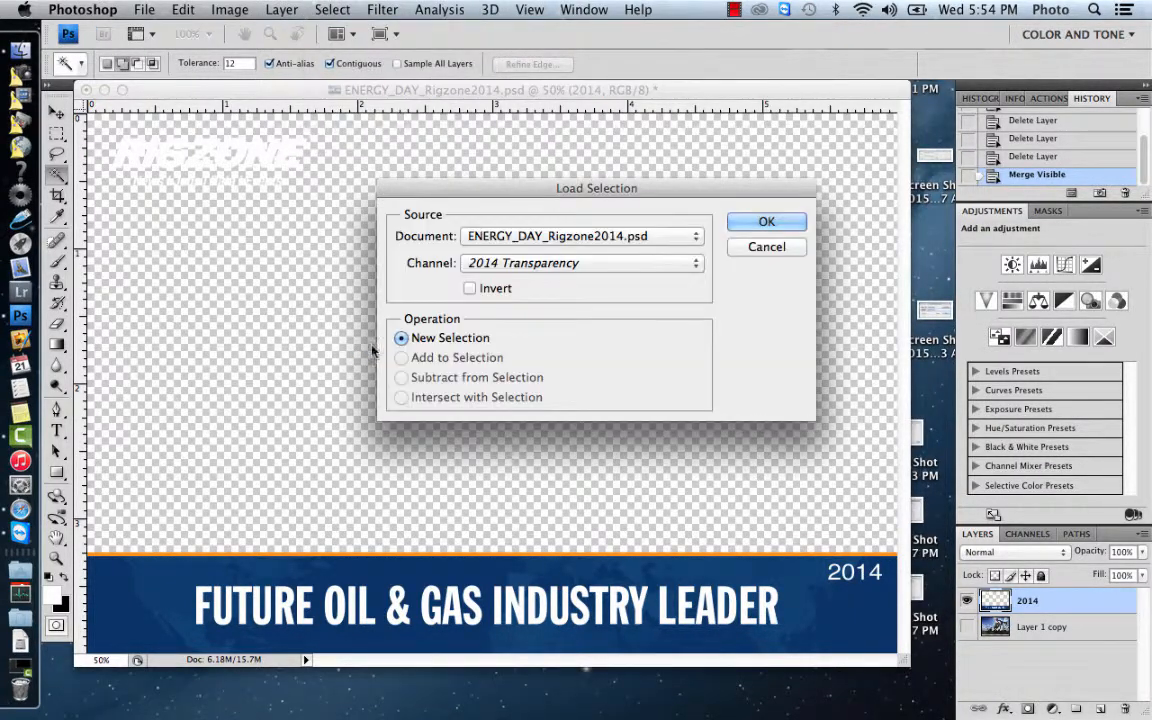
left_click(470, 288)
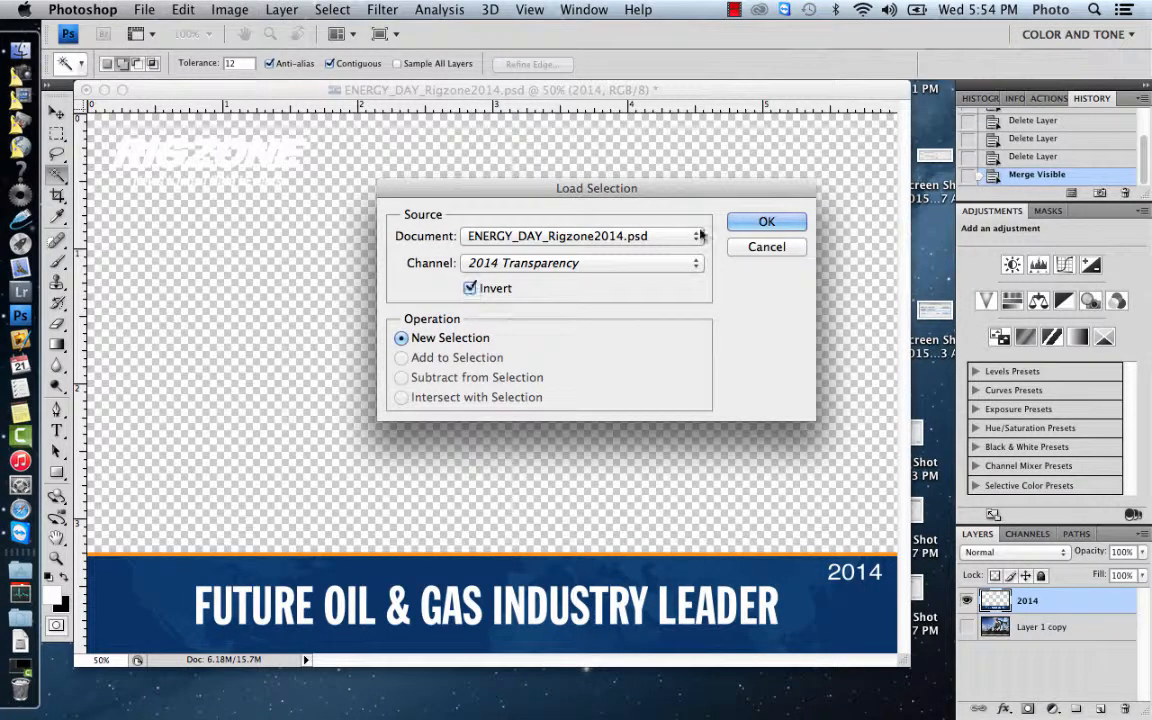
left_click(764, 221)
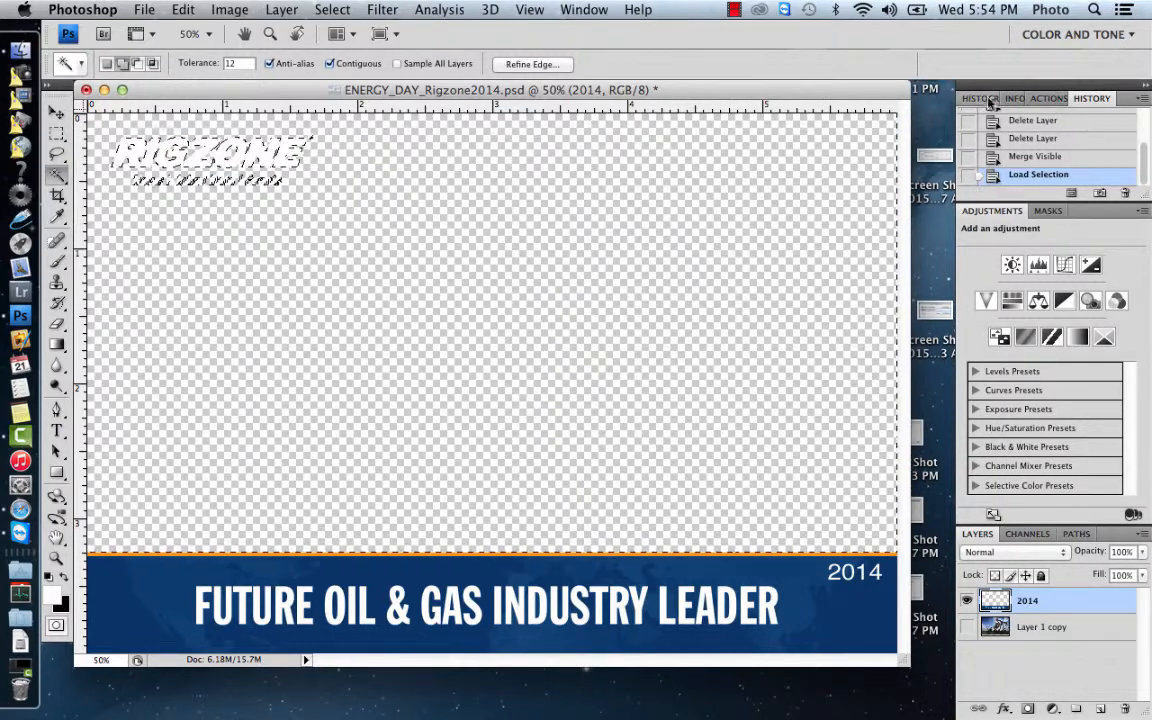
Delete the BLUE and Alpha 1 channels and save the current selection as a new alpha channel.
left_click(1030, 534)
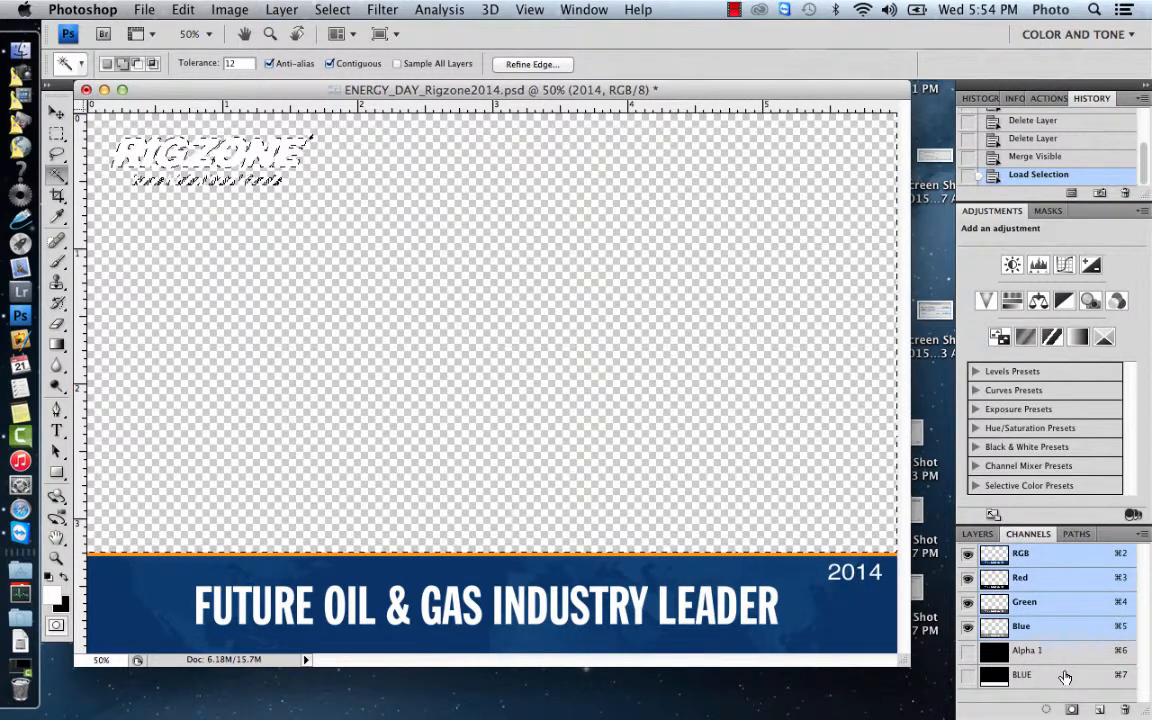
left_click_drag(1068, 677, 1125, 709)
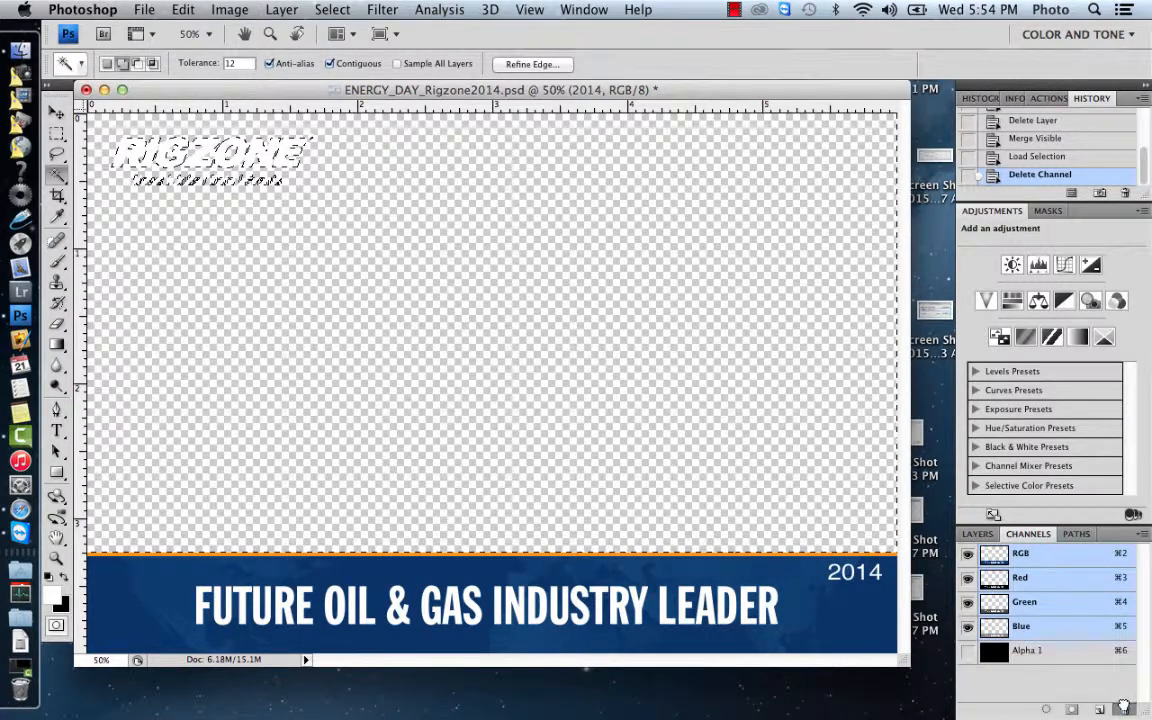
left_click_drag(1123, 707, 1124, 709)
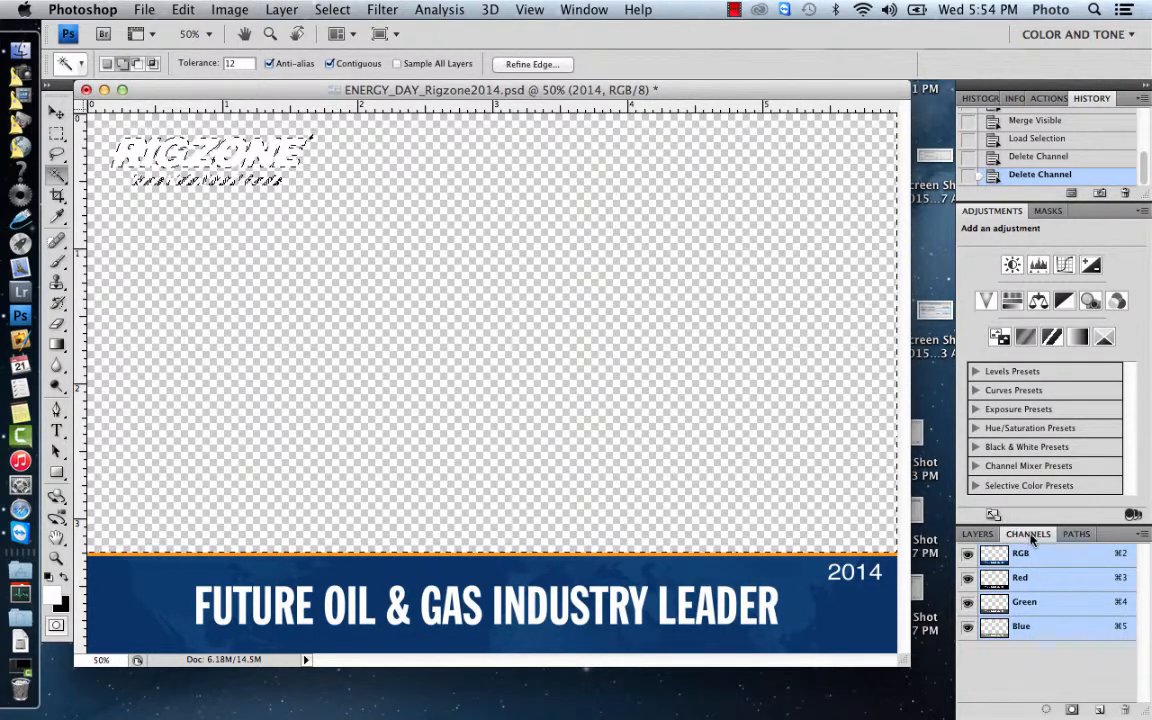
left_click(1071, 711)
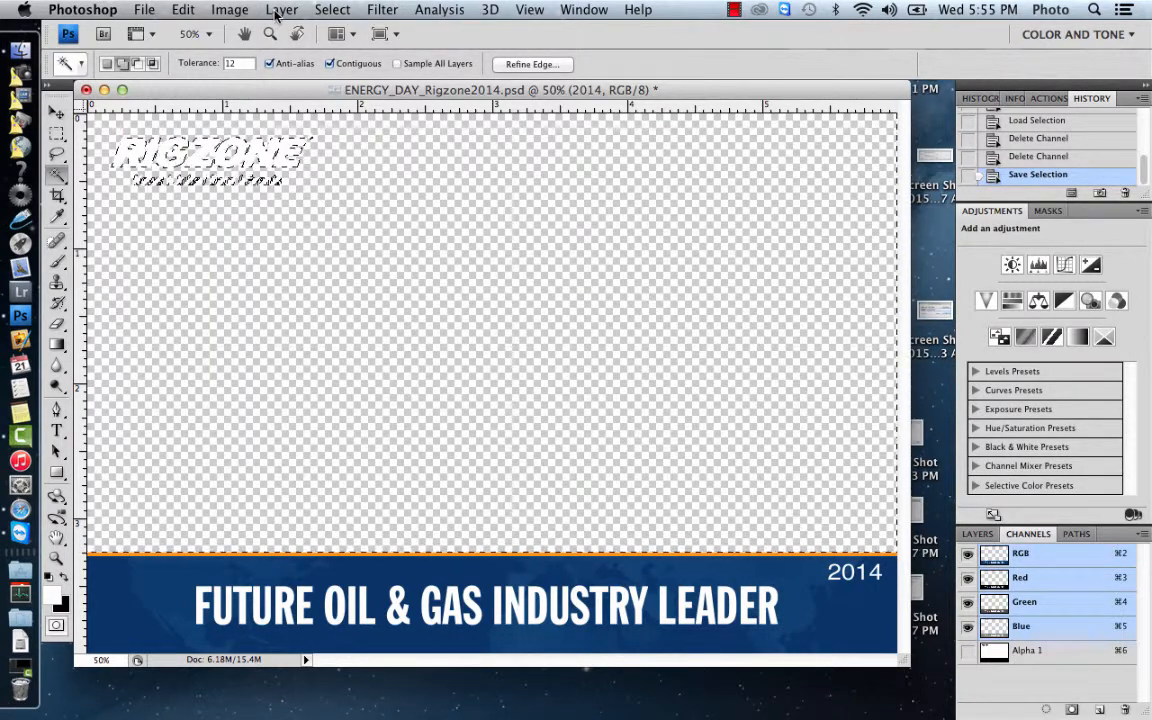
Convert the merged layer into a Background layer, with black as the background color.
left_click(66, 587)
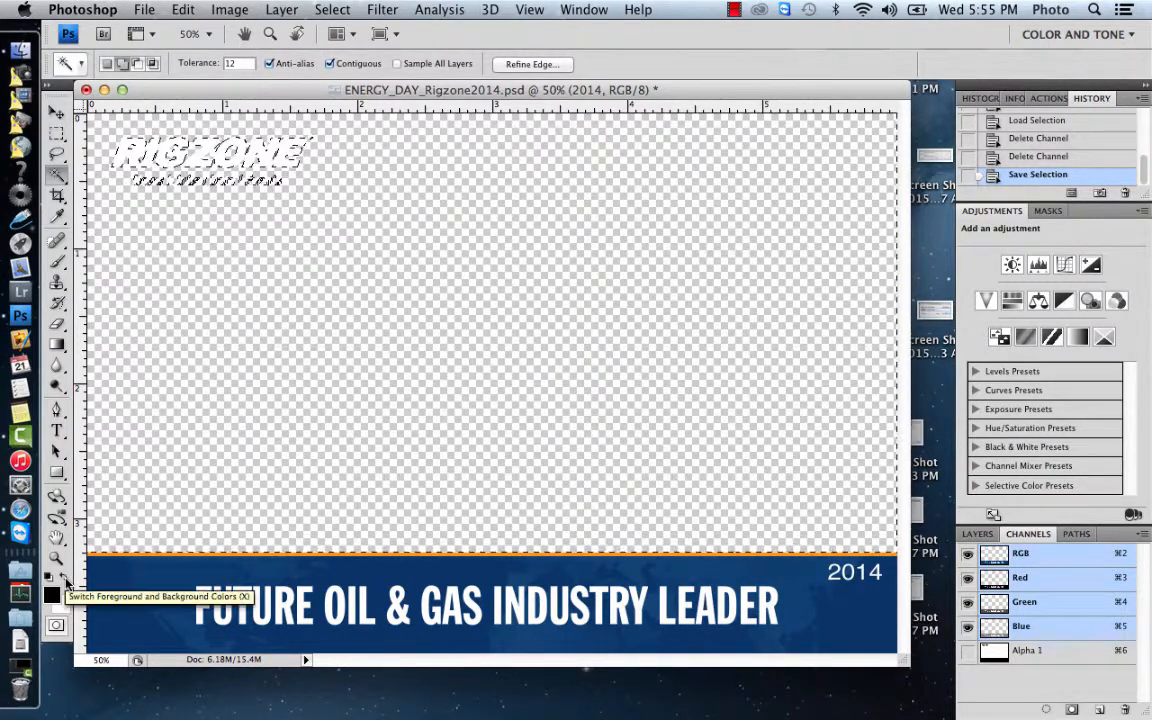
left_click(65, 582)
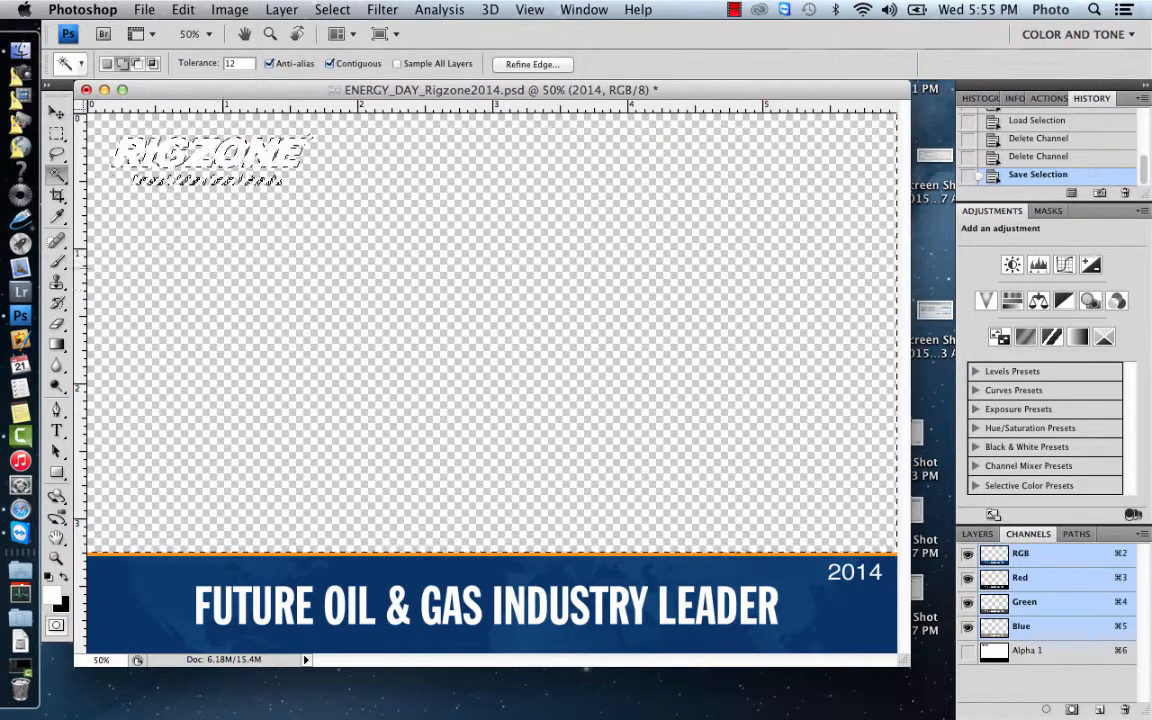
left_click(281, 10)
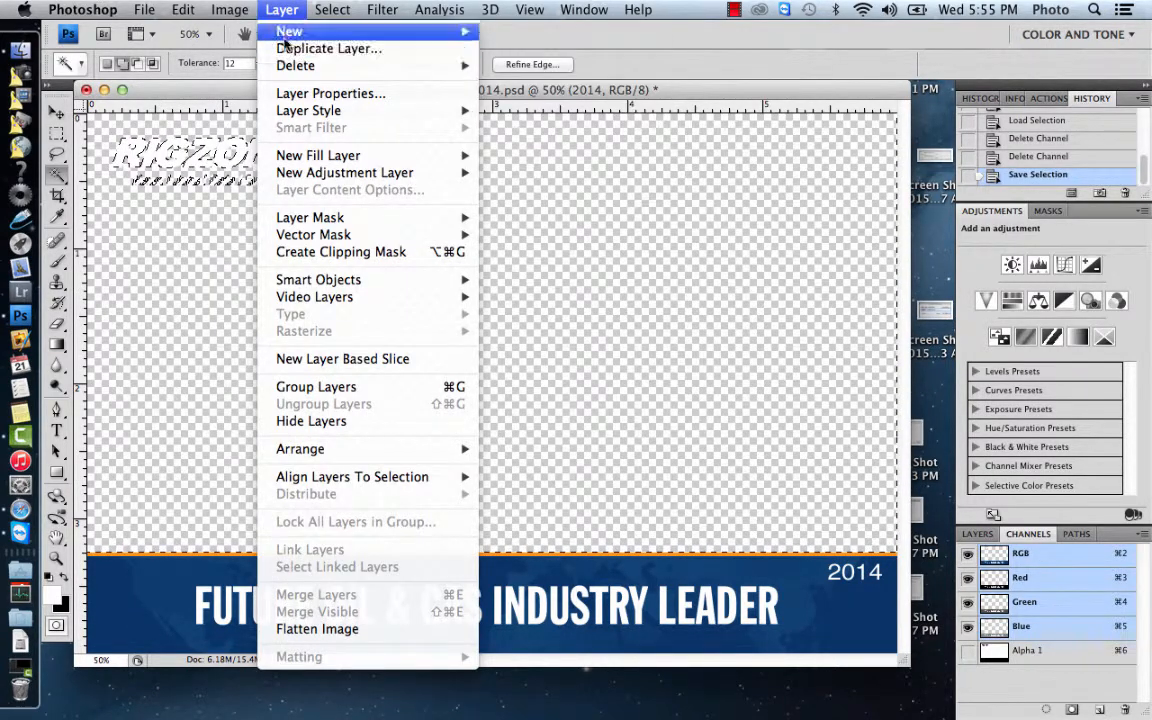
mouse_move(287, 36)
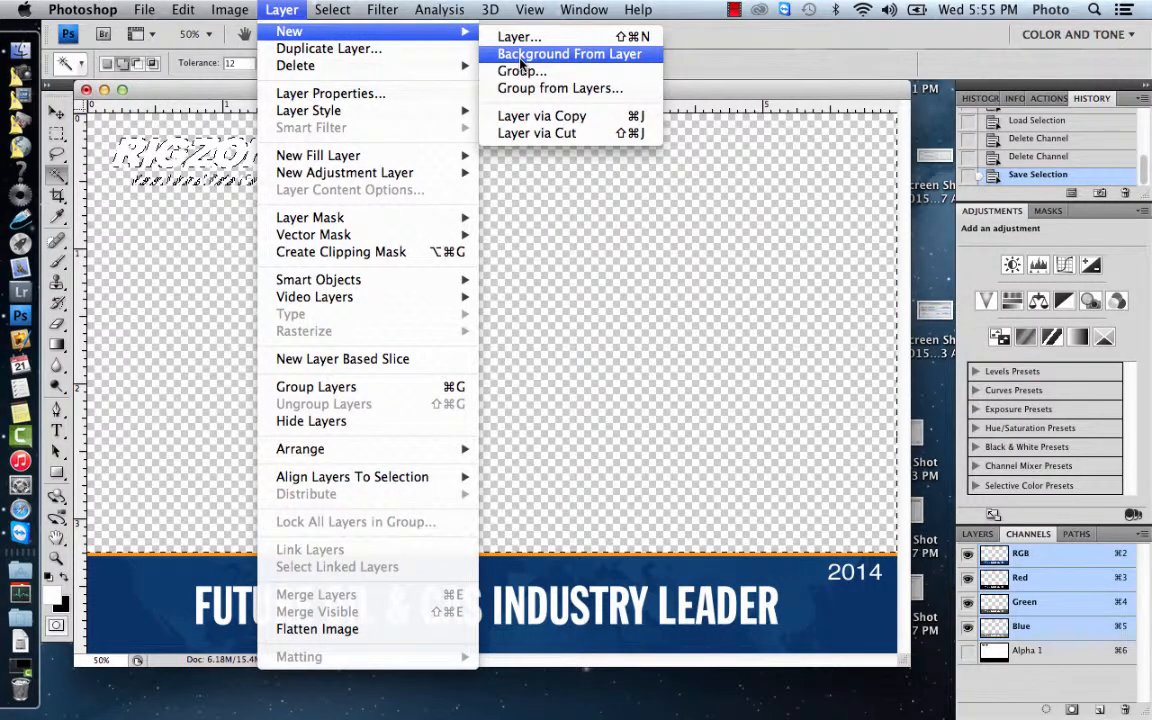
left_click(520, 60)
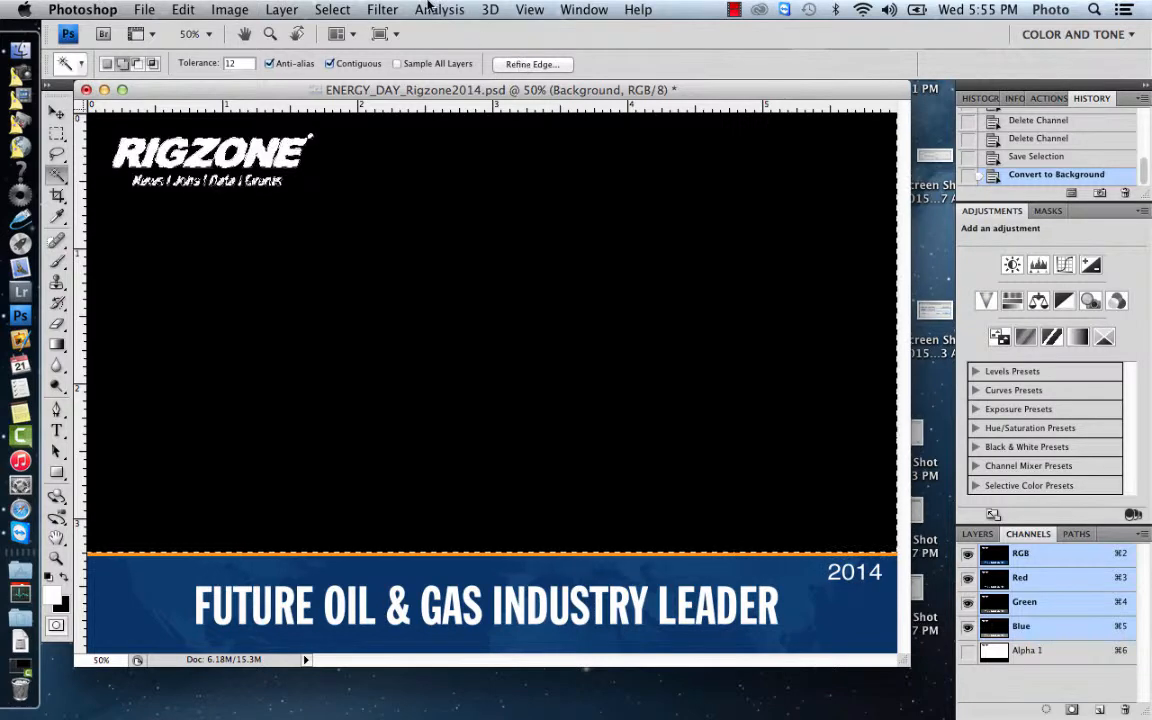
Save the overlay as rigzone_front.psd in Photoshop format with maximized compatibility, replacing the existing file, and close the document.
left_click(145, 9)
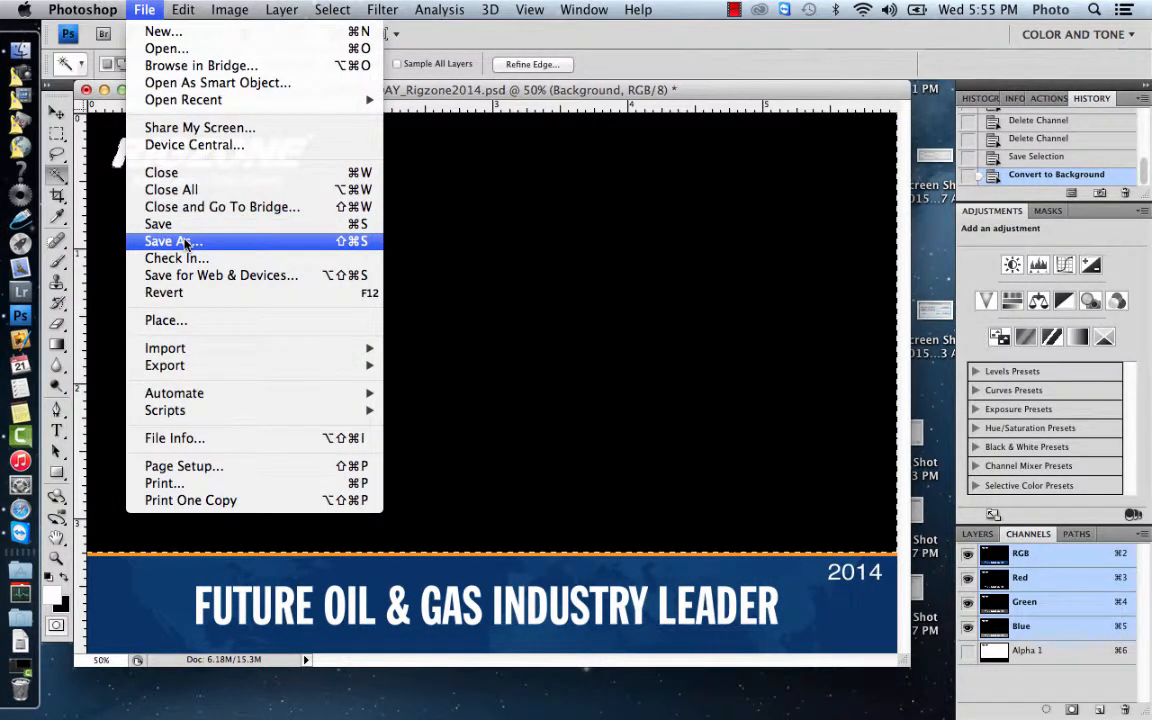
left_click(185, 242)
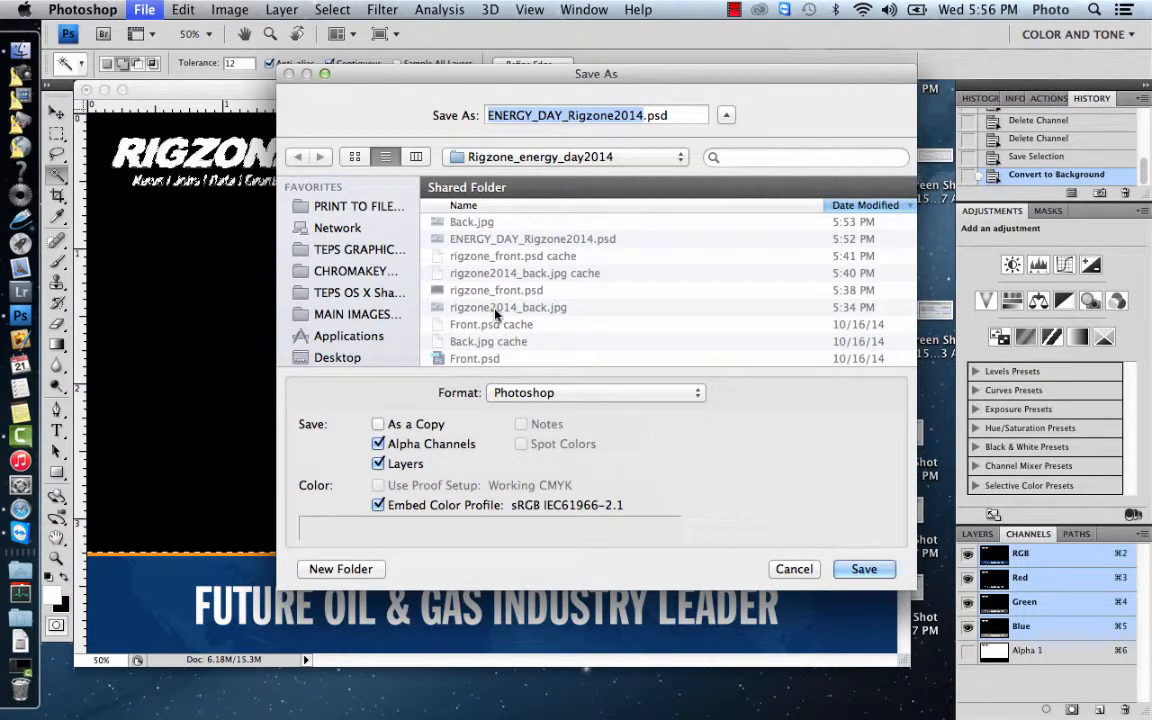
scroll(495, 315, "down", 1)
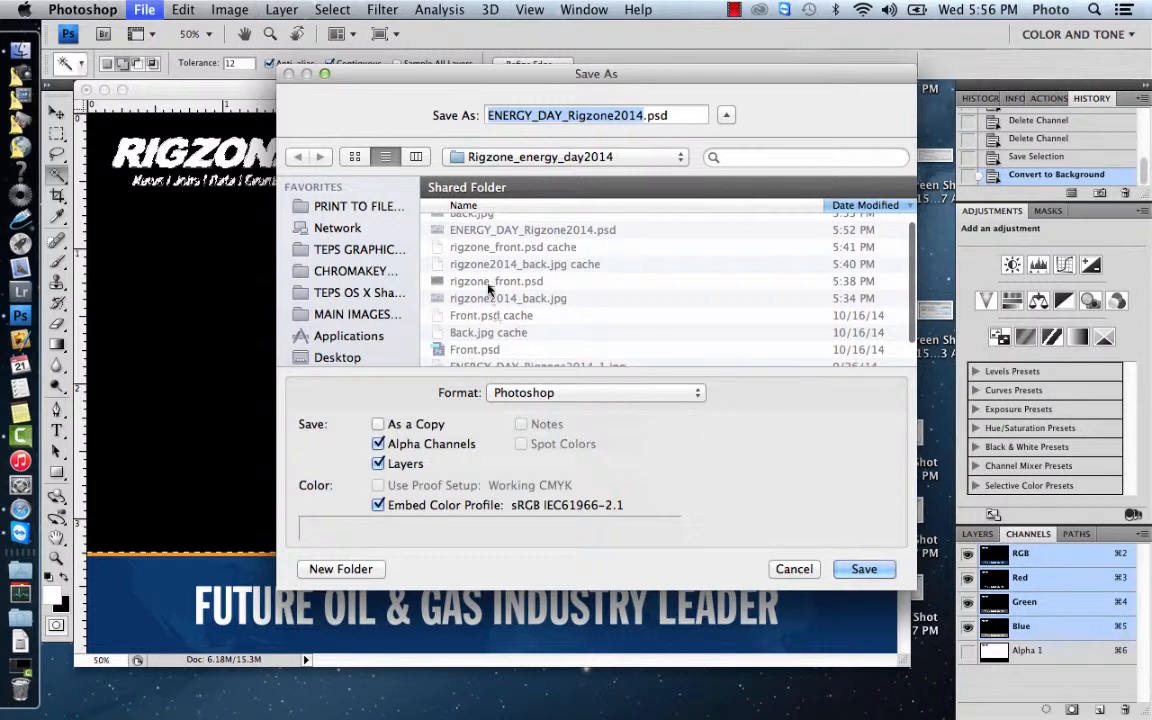
left_click(487, 284)
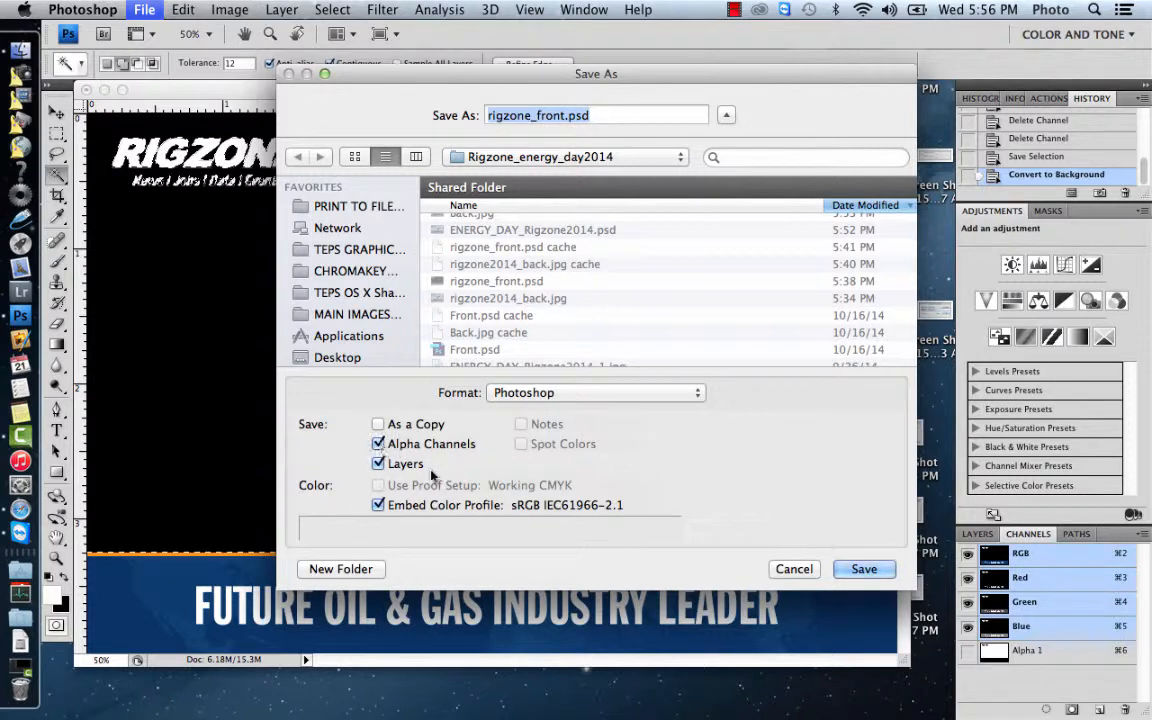
left_click(866, 570)
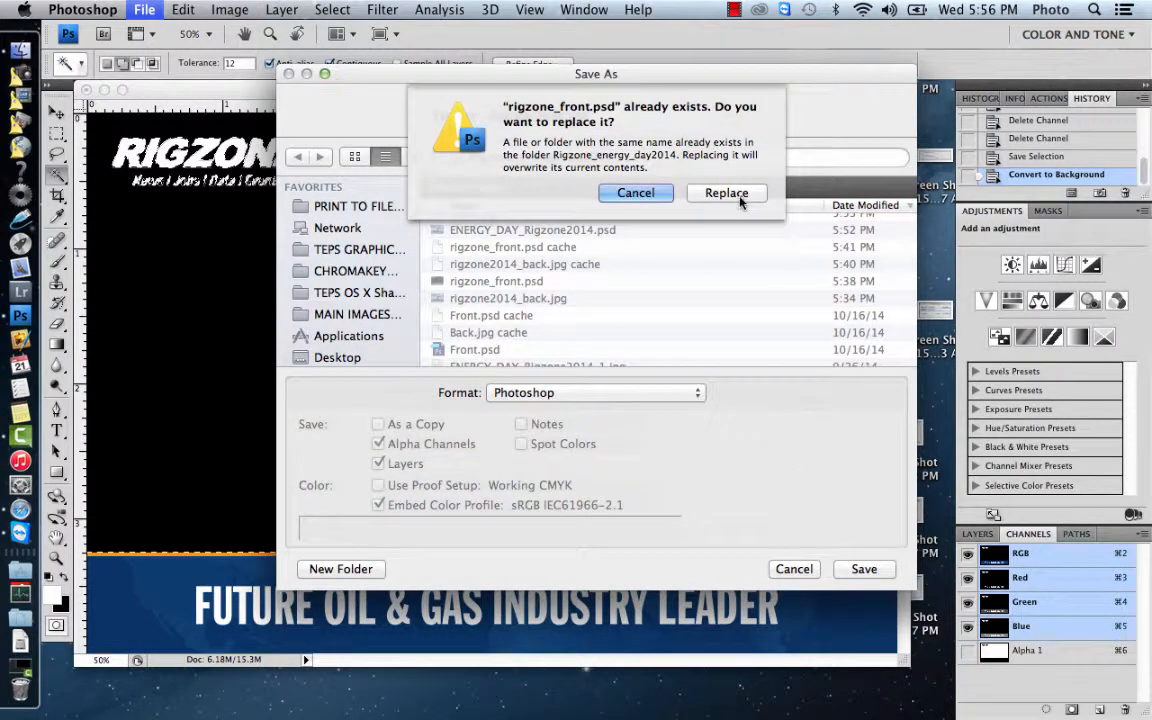
left_click(728, 193)
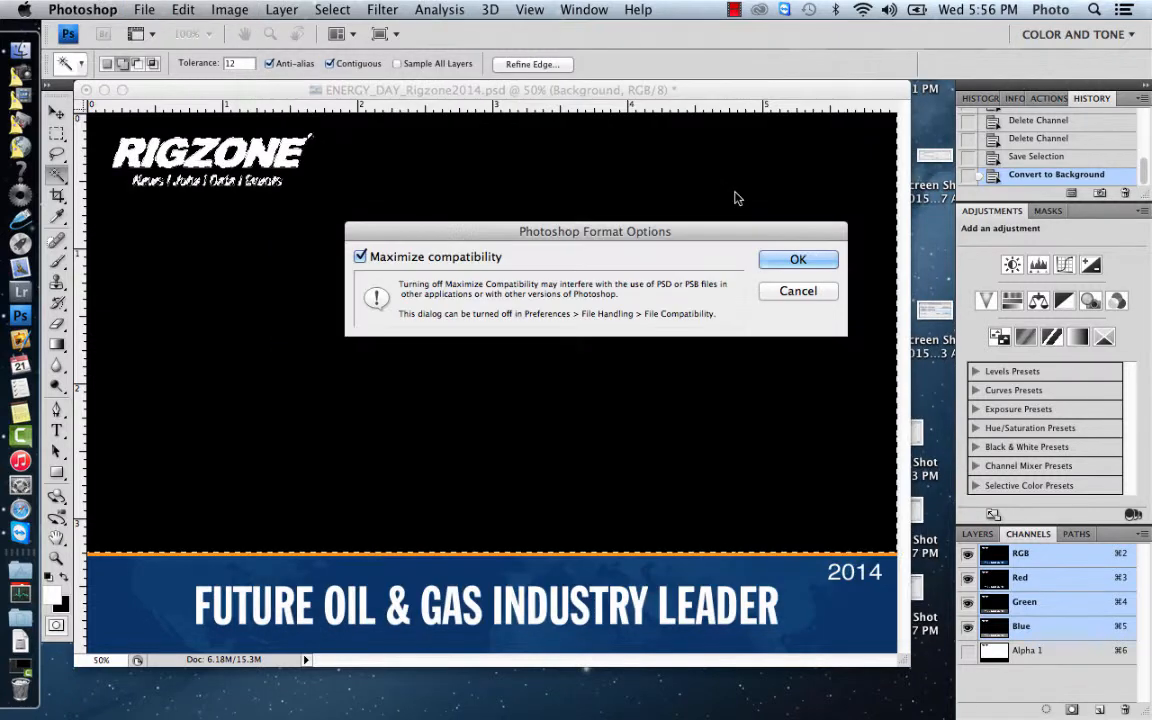
left_click(794, 259)
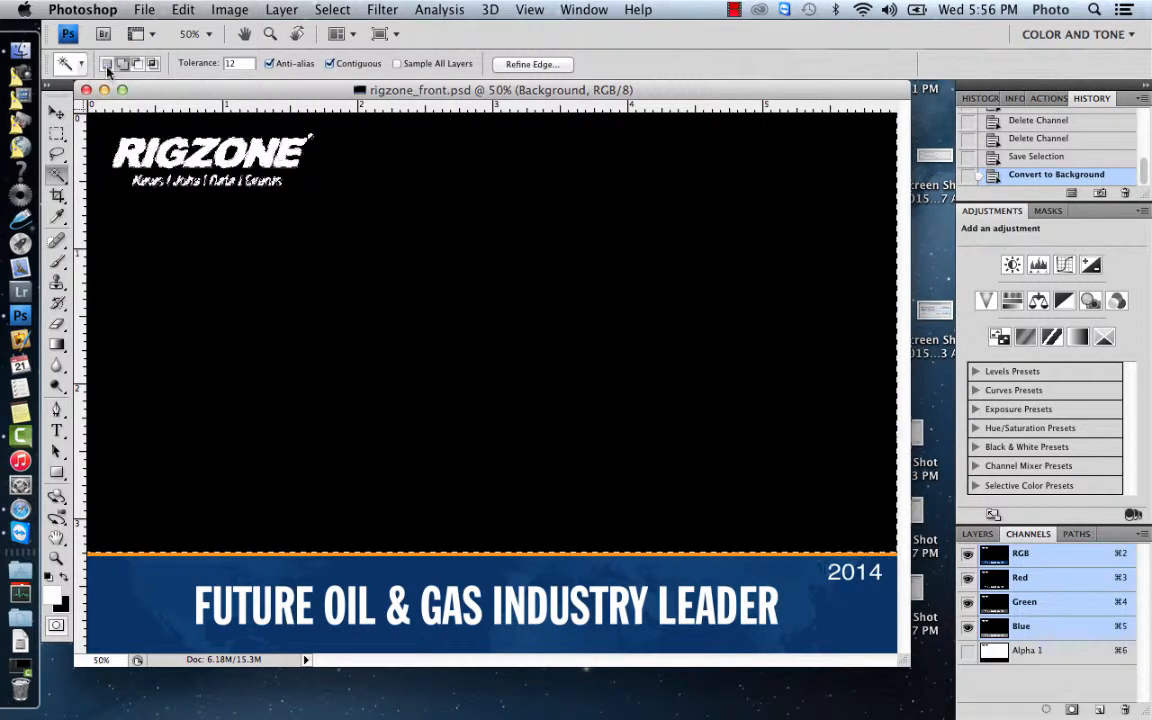
left_click(86, 90)
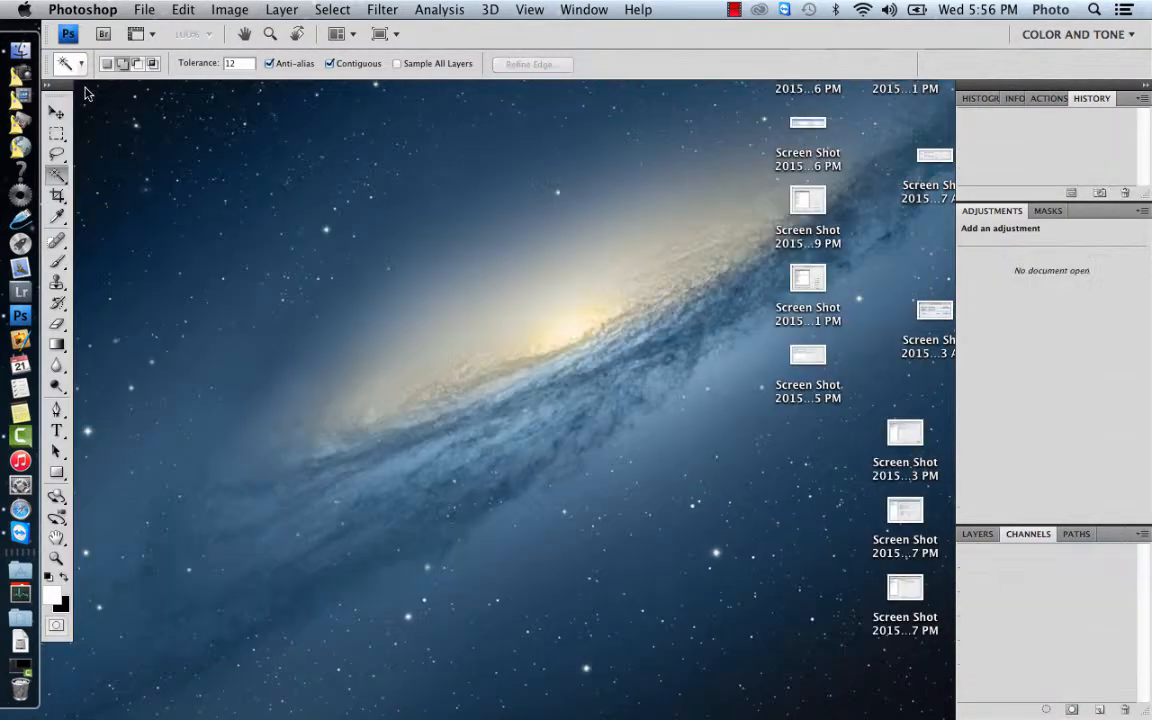
Quit Photoshop and launch TEPS-X Share.
left_click(82, 10)
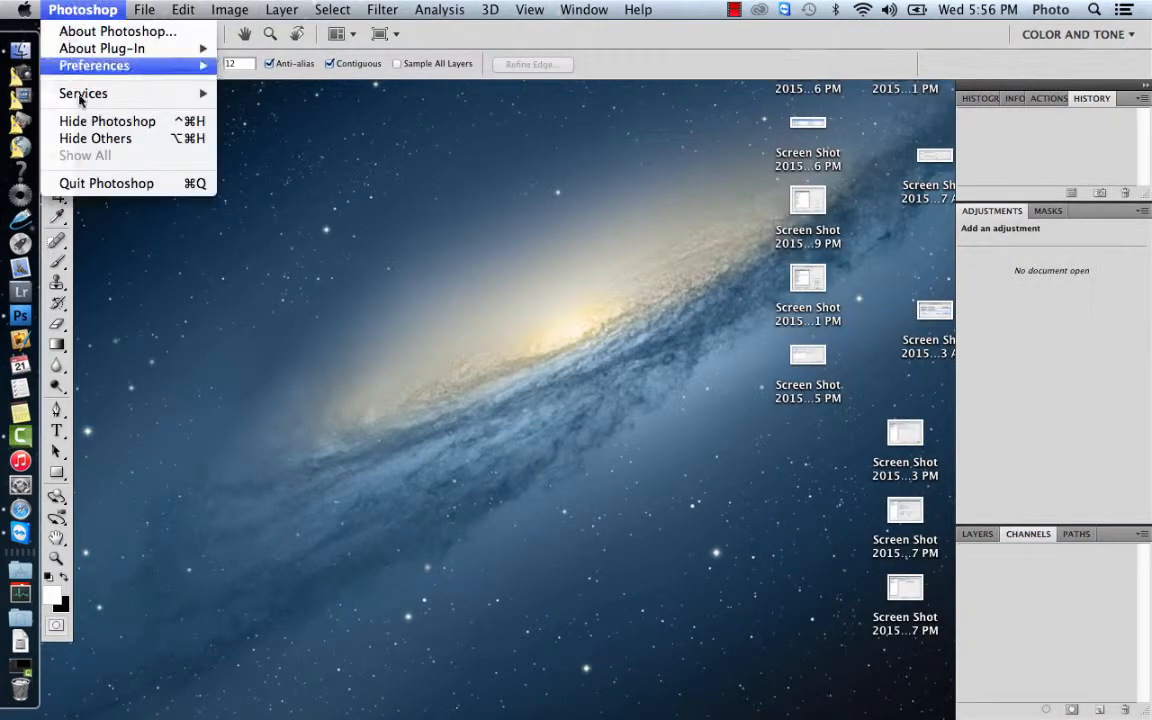
left_click(94, 183)
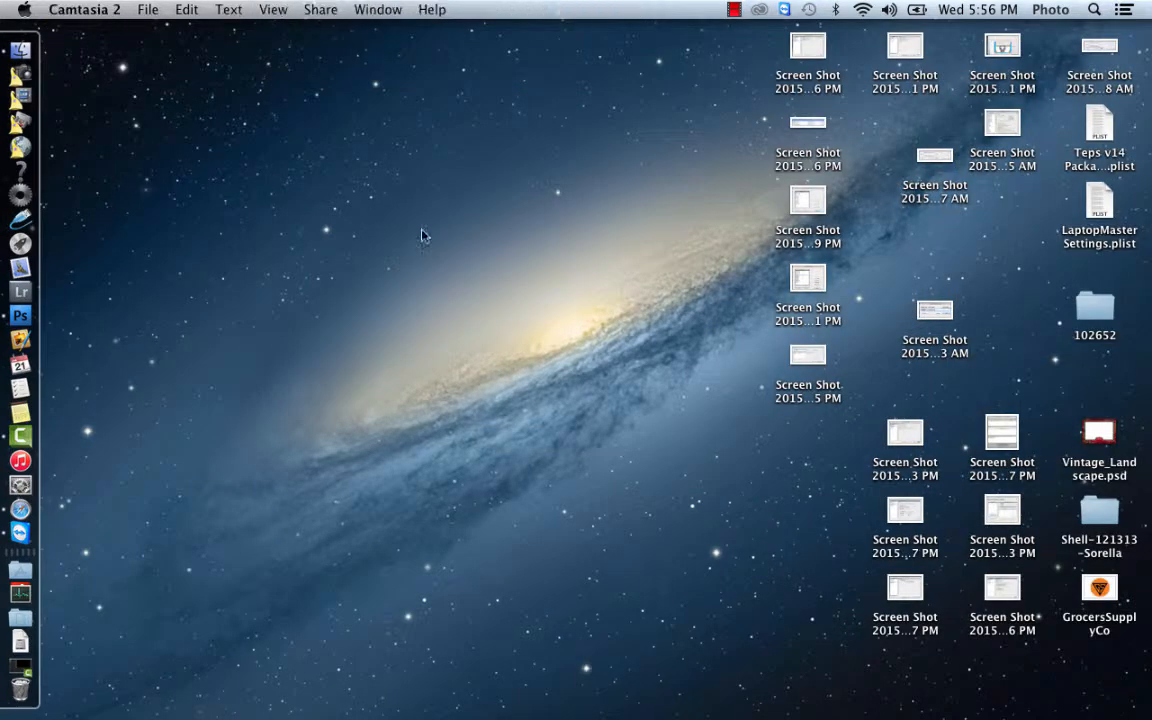
left_click(33, 79)
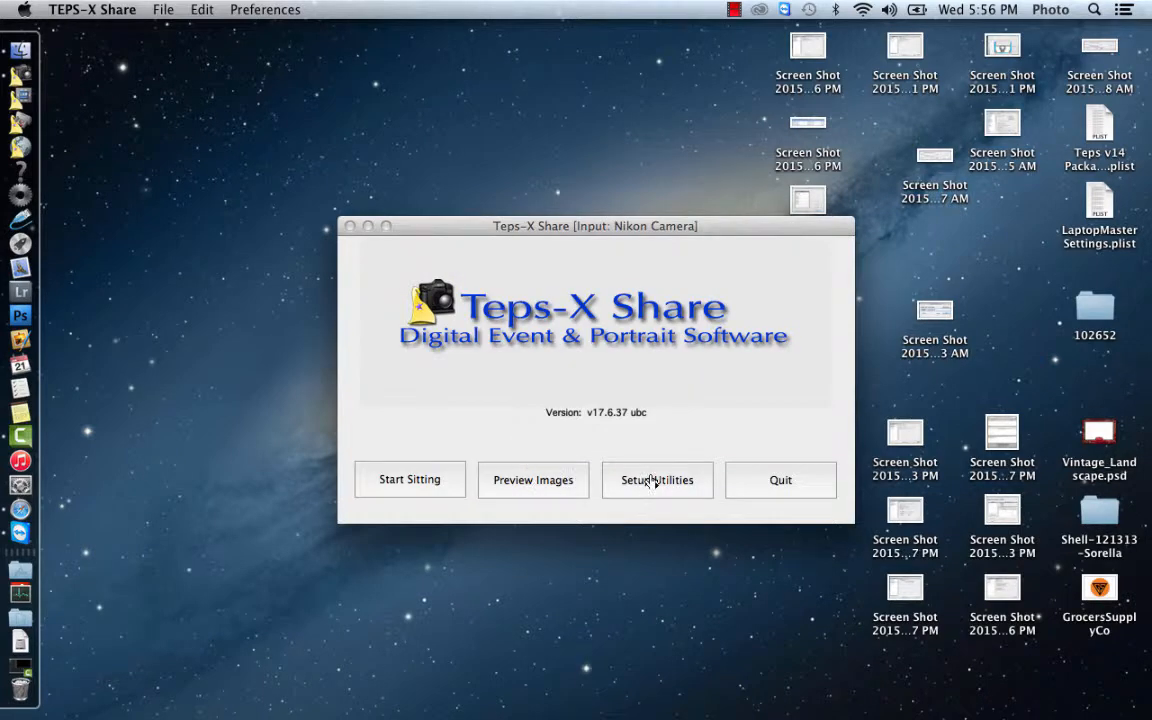
Create a new chroma key template in the setup utilities with a layout 6.0 inches wide and 4.0 inches high.
left_click(654, 481)
left_click(408, 450)
left_click(566, 230)
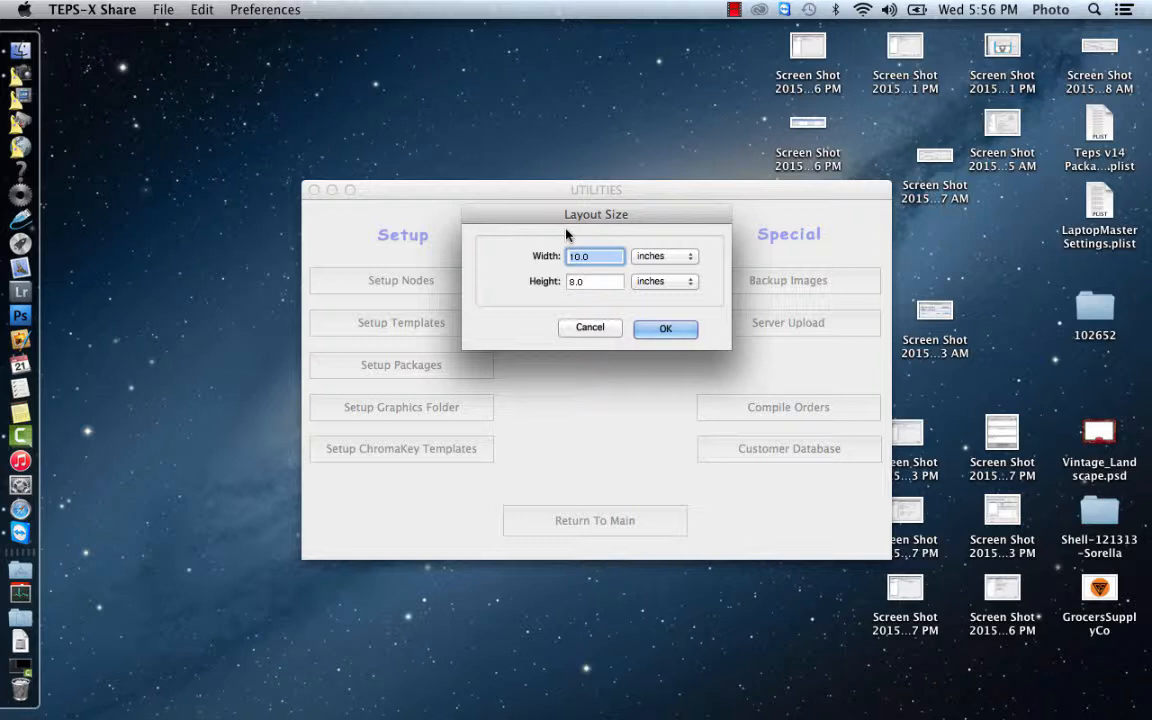
type("6.0")
key("Tab")
type("4.0")
key("Tab")
left_click(650, 333)
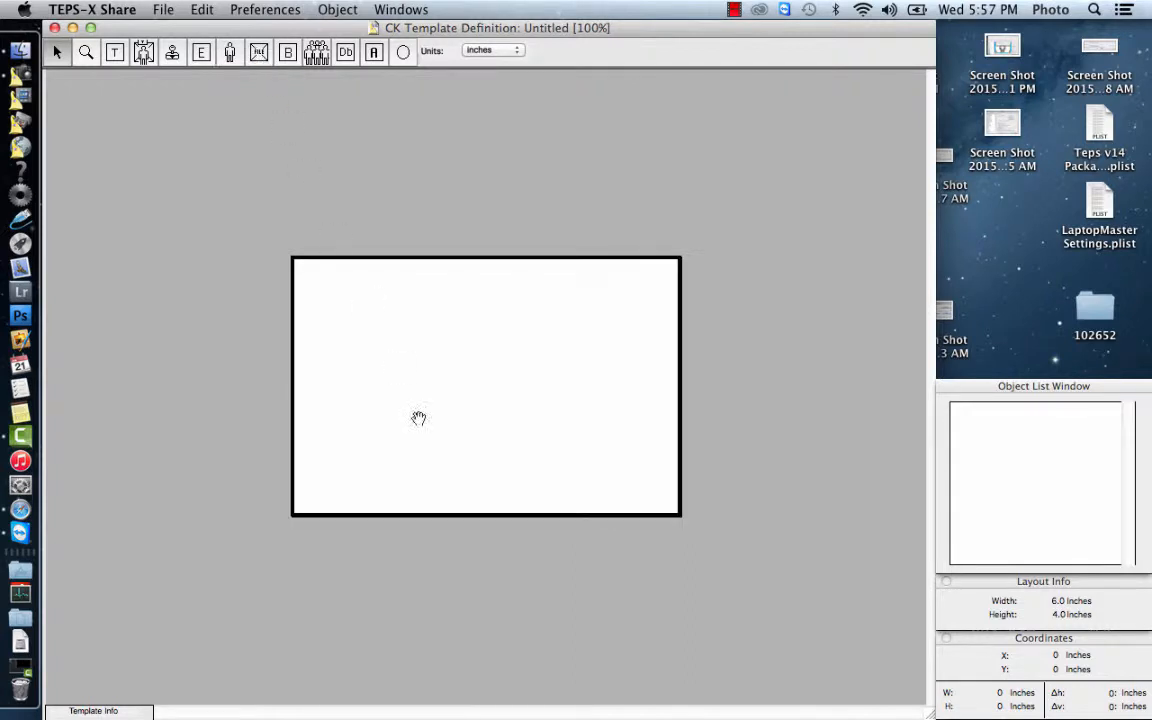
Place Back.jpg from the Rigzone_energy_day2014 graphics folder as a graphic object and fit it to the full layout.
left_click(455, 420)
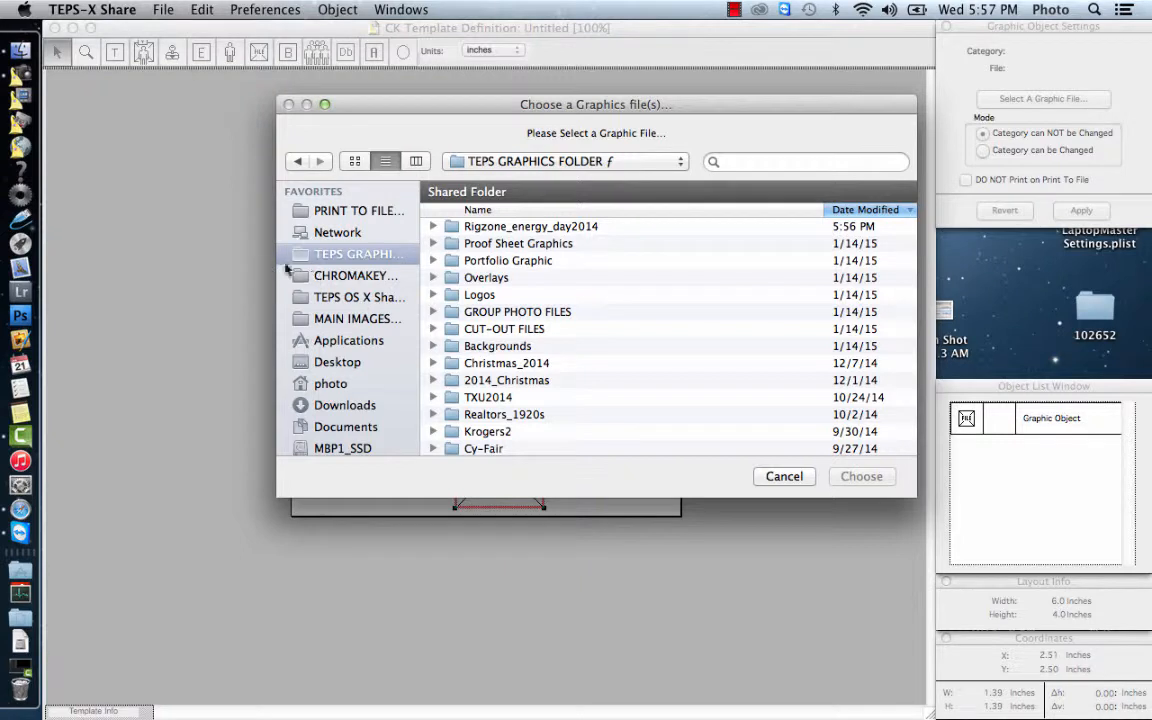
left_click(332, 256)
left_click(456, 232)
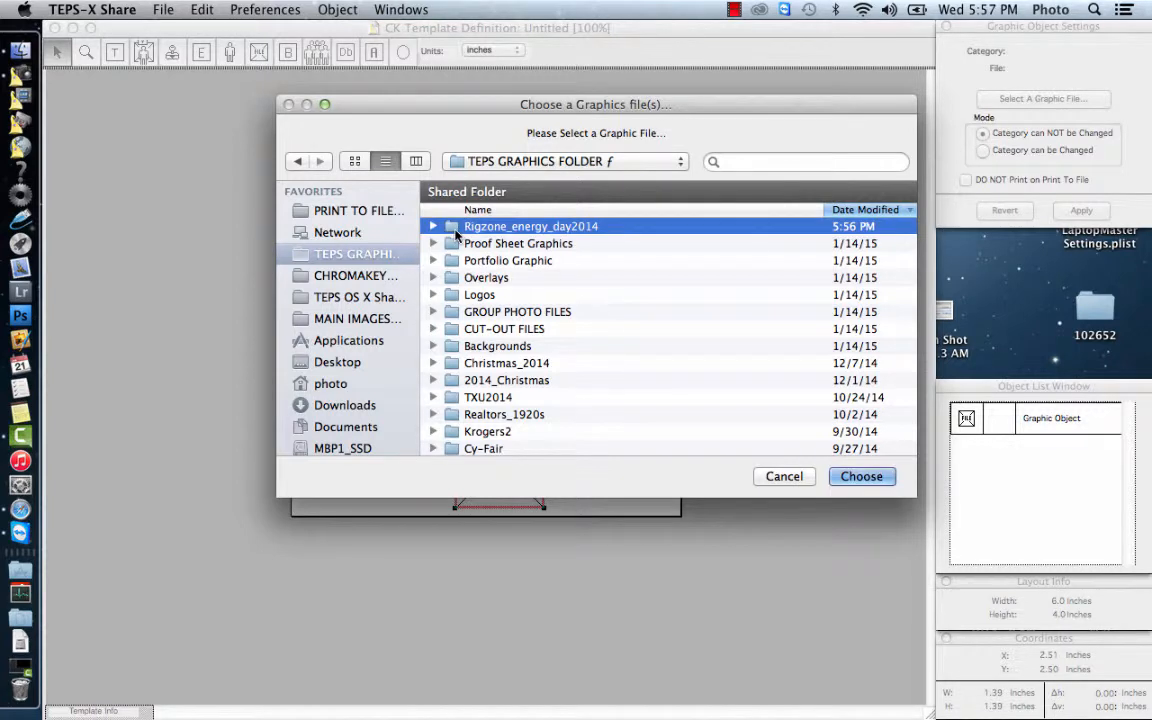
double_click(456, 232)
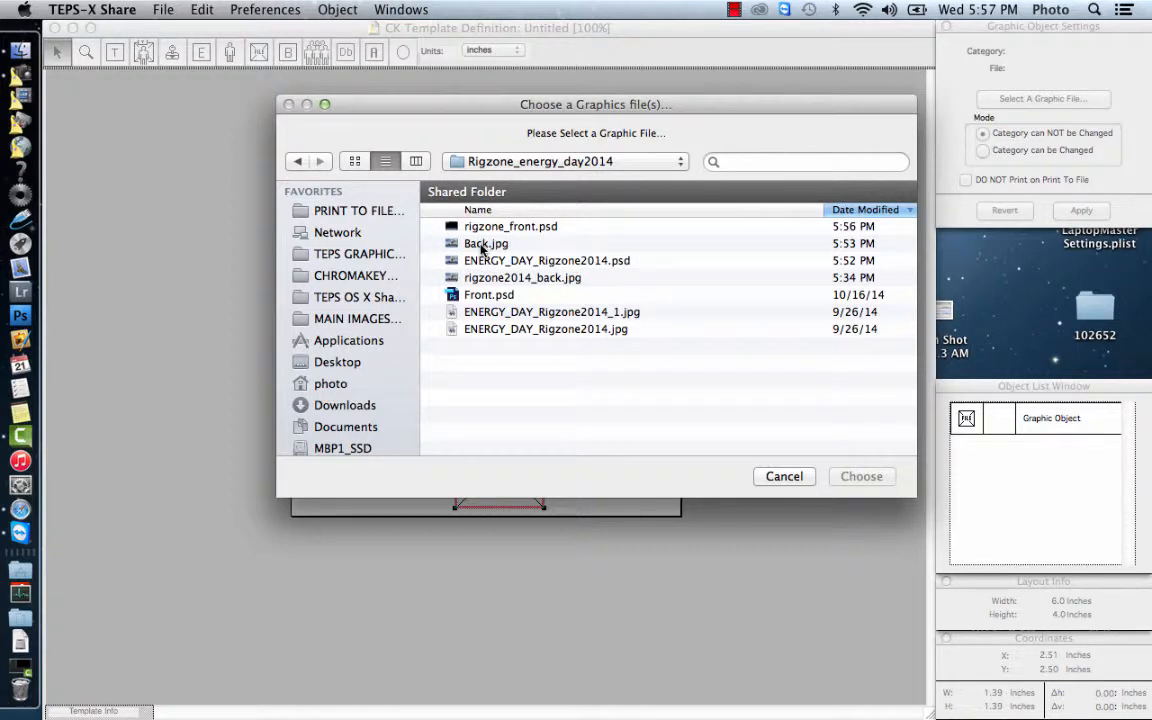
double_click(482, 246)
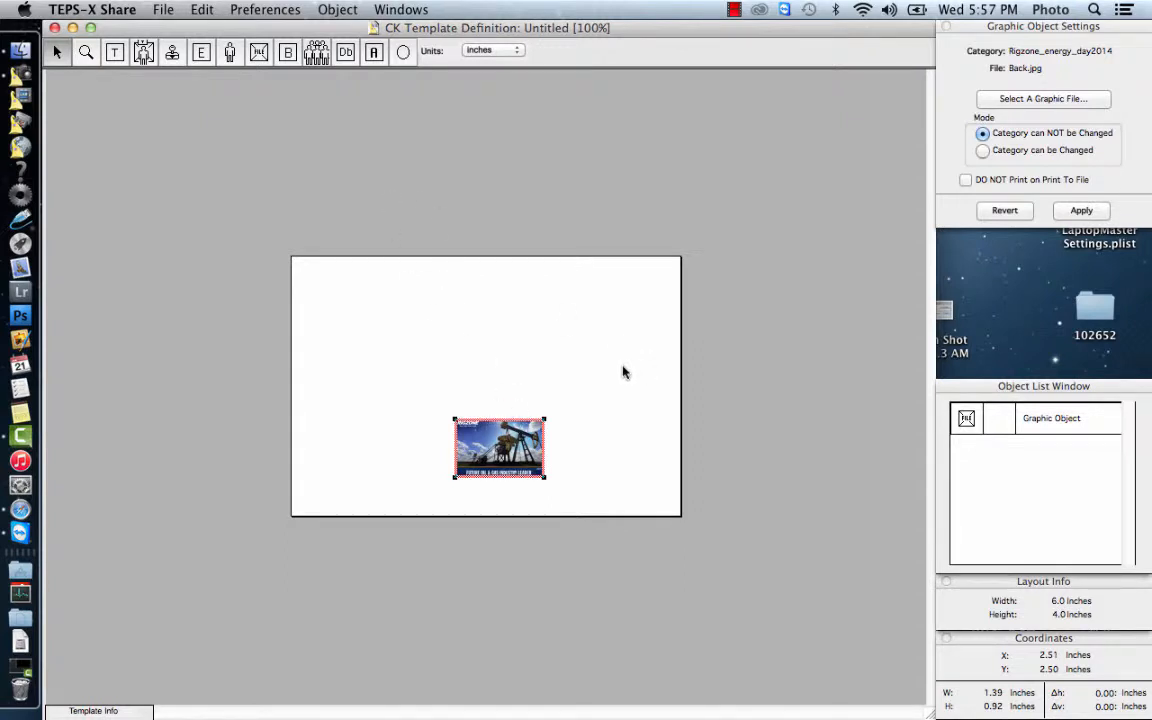
key("super+f")
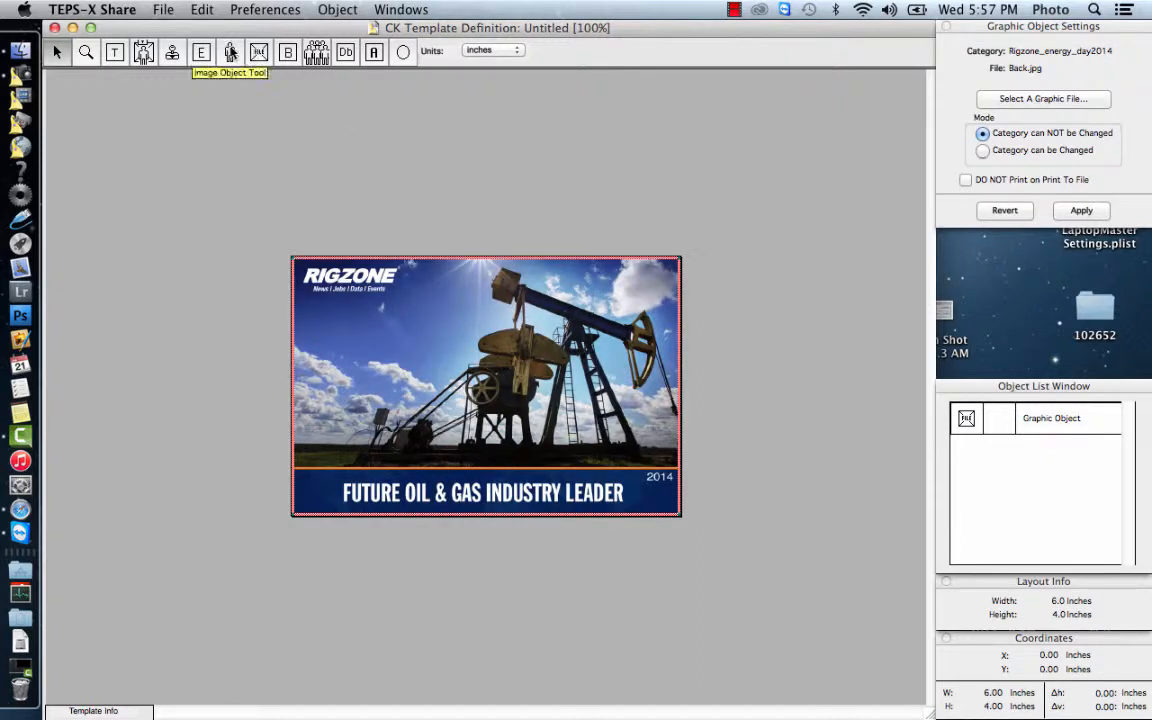
Add a single image object with 1 row and 1 column, filling the whole layout, and enable ChromaKey for it.
left_click(229, 55)
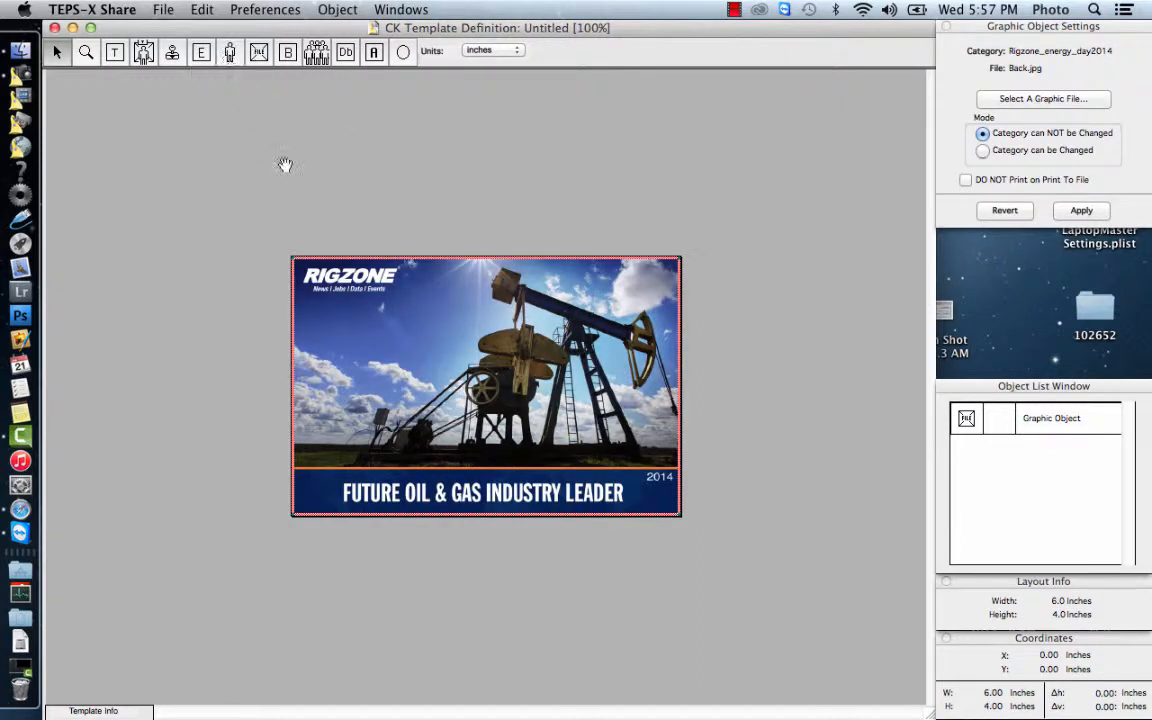
left_click(452, 410)
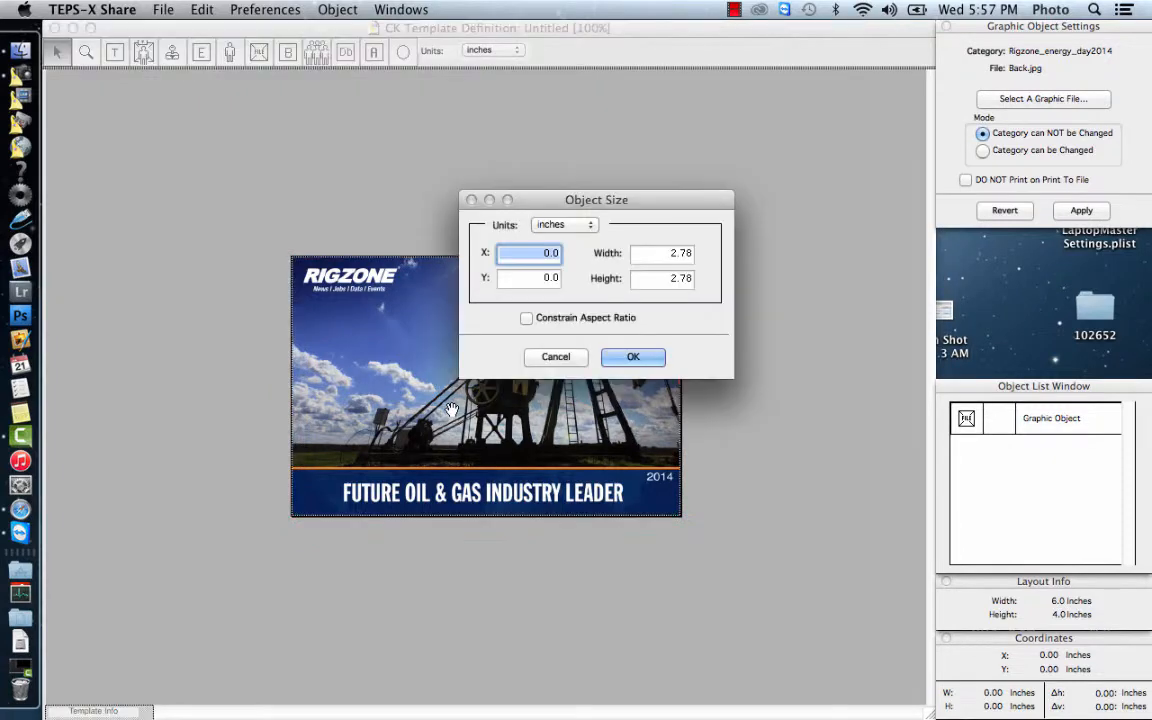
left_click(644, 357)
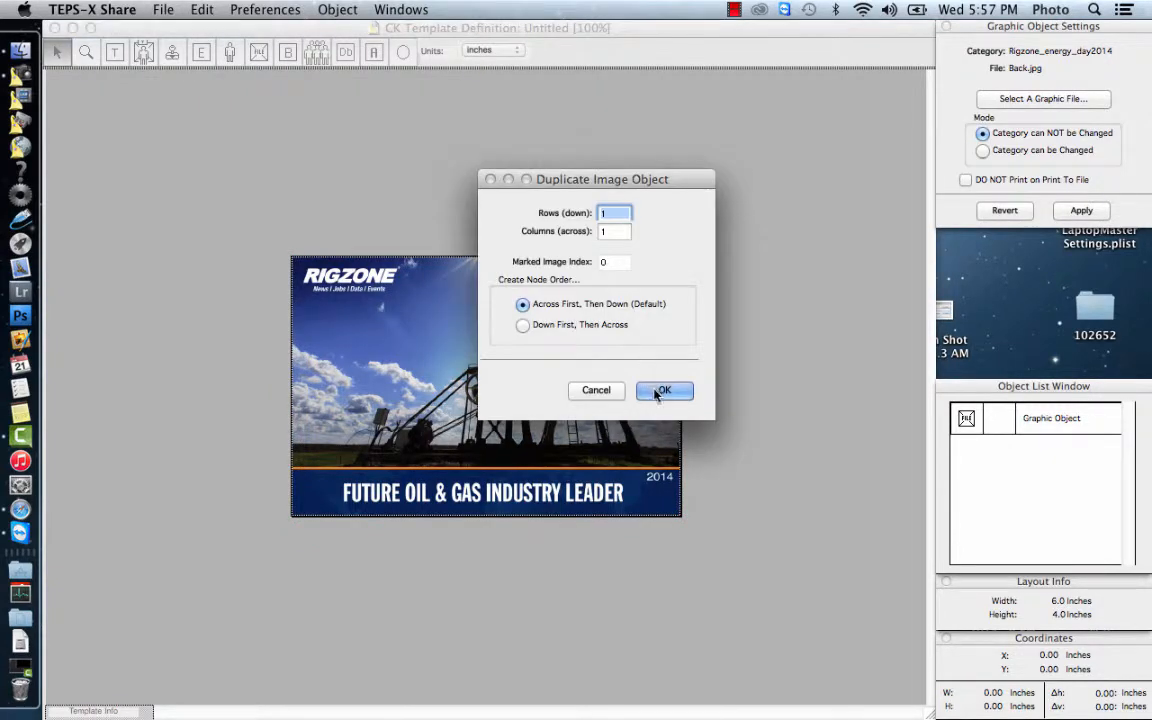
left_click(660, 392)
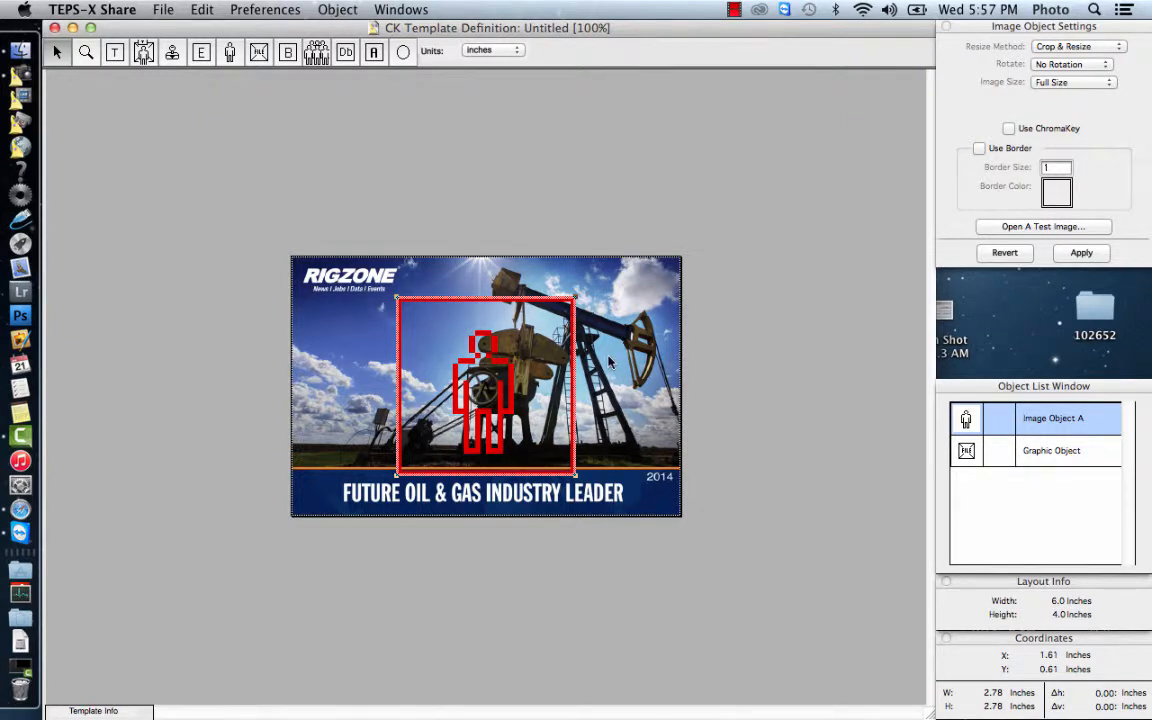
key("super+f")
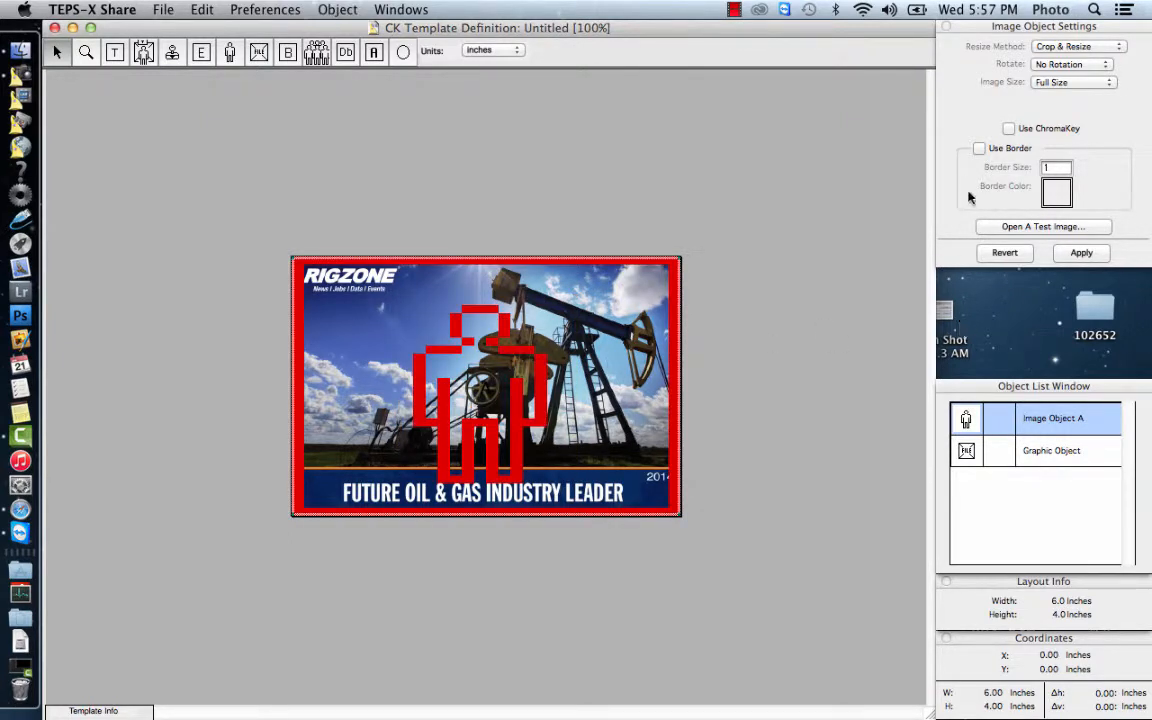
left_click(1009, 128)
left_click(1064, 255)
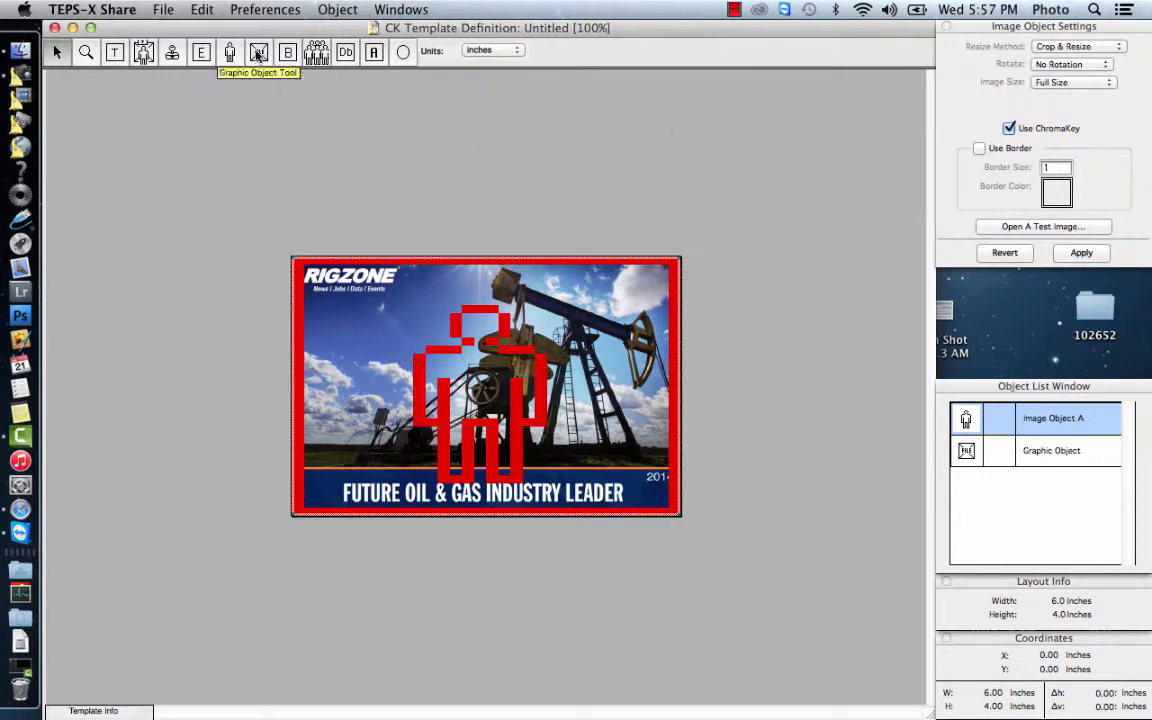
Place Front.psd from the Rigzone_energy_day2014 folder as a graphic object over the image object and fit it to the full layout.
left_click(257, 54)
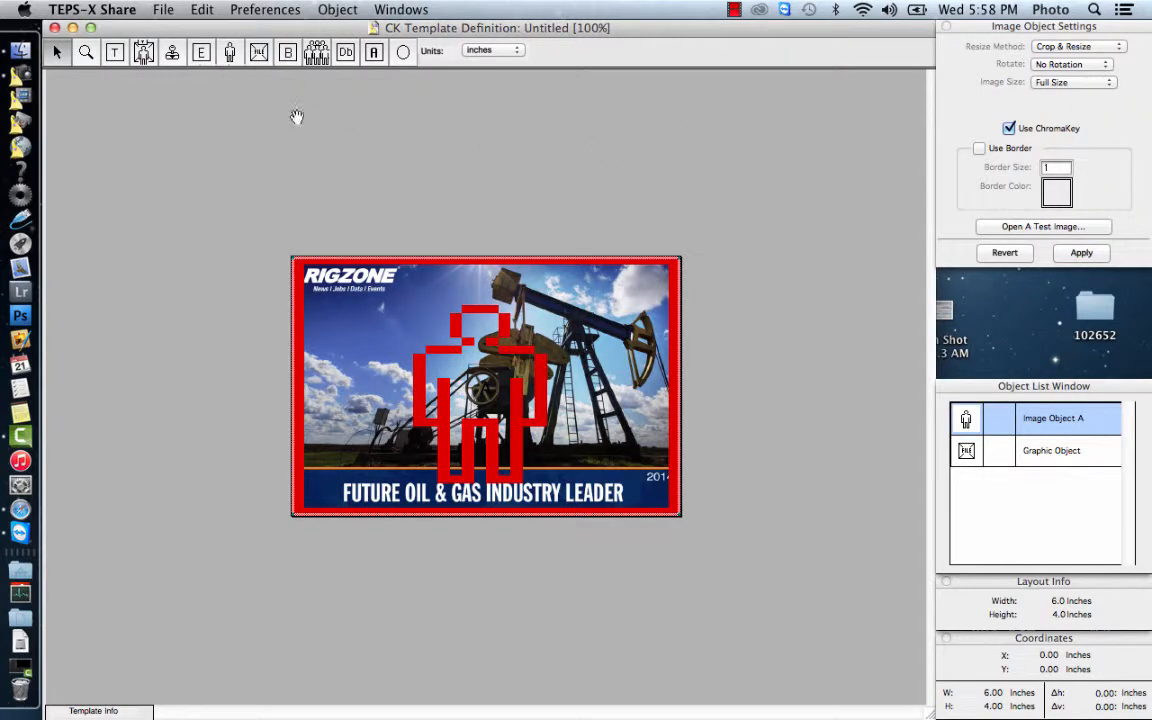
left_click(436, 388)
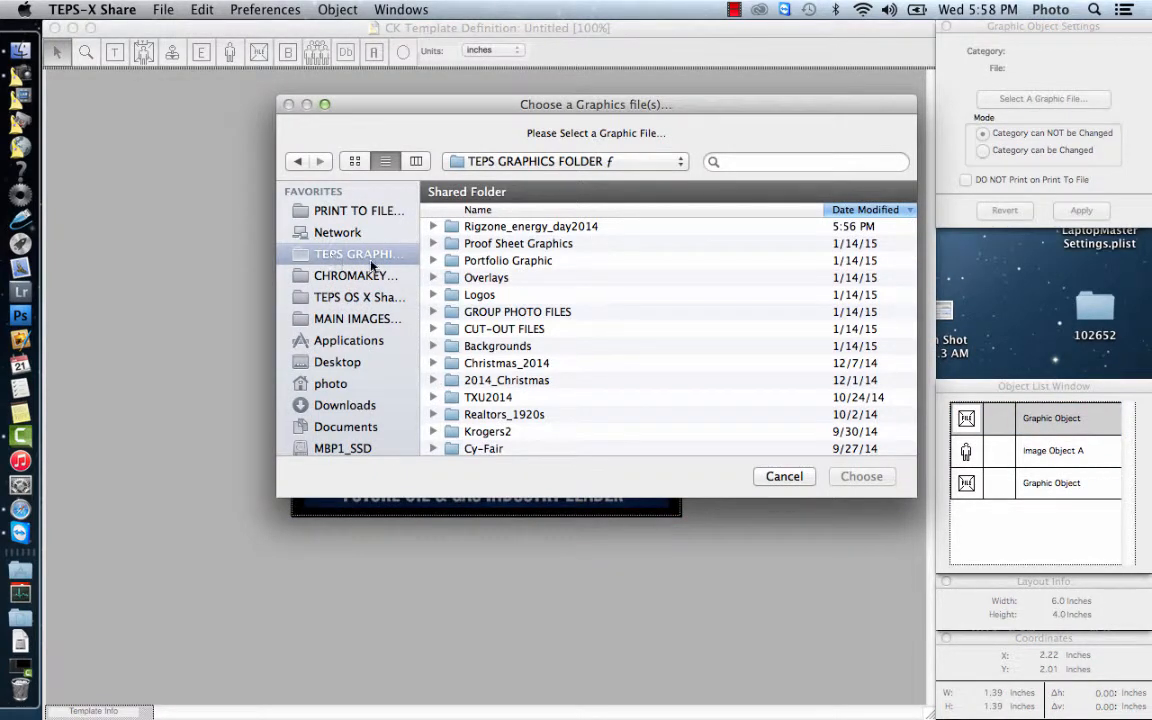
left_click(493, 228)
double_click(493, 228)
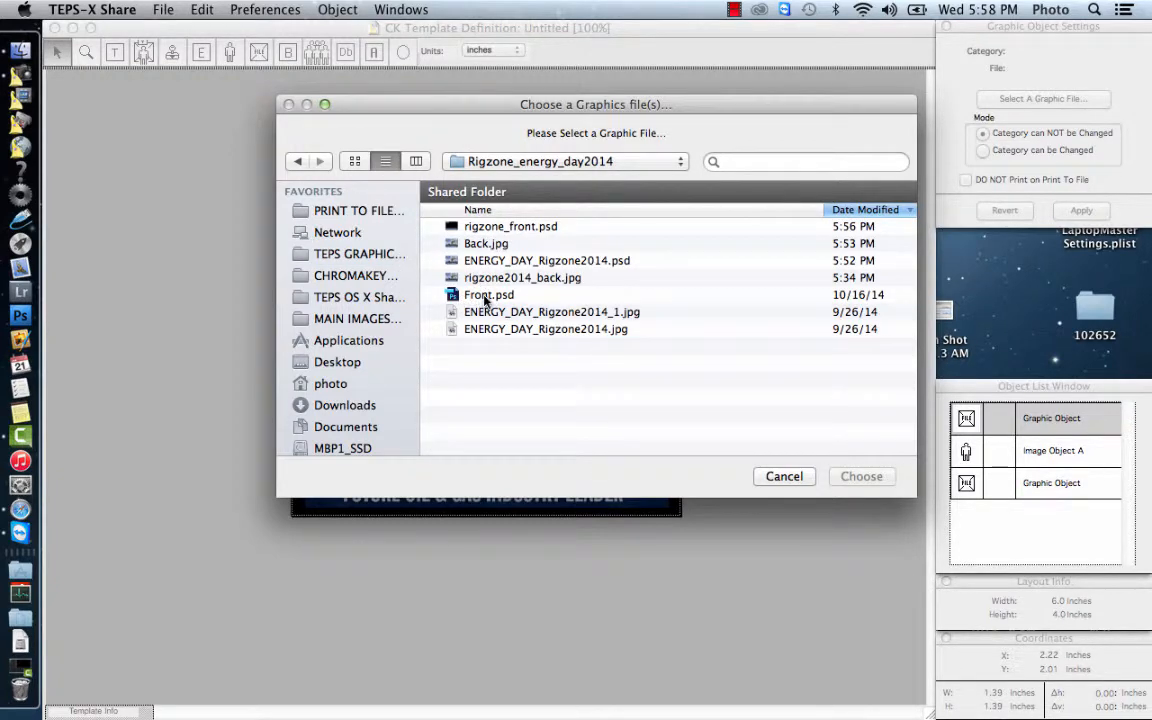
double_click(488, 295)
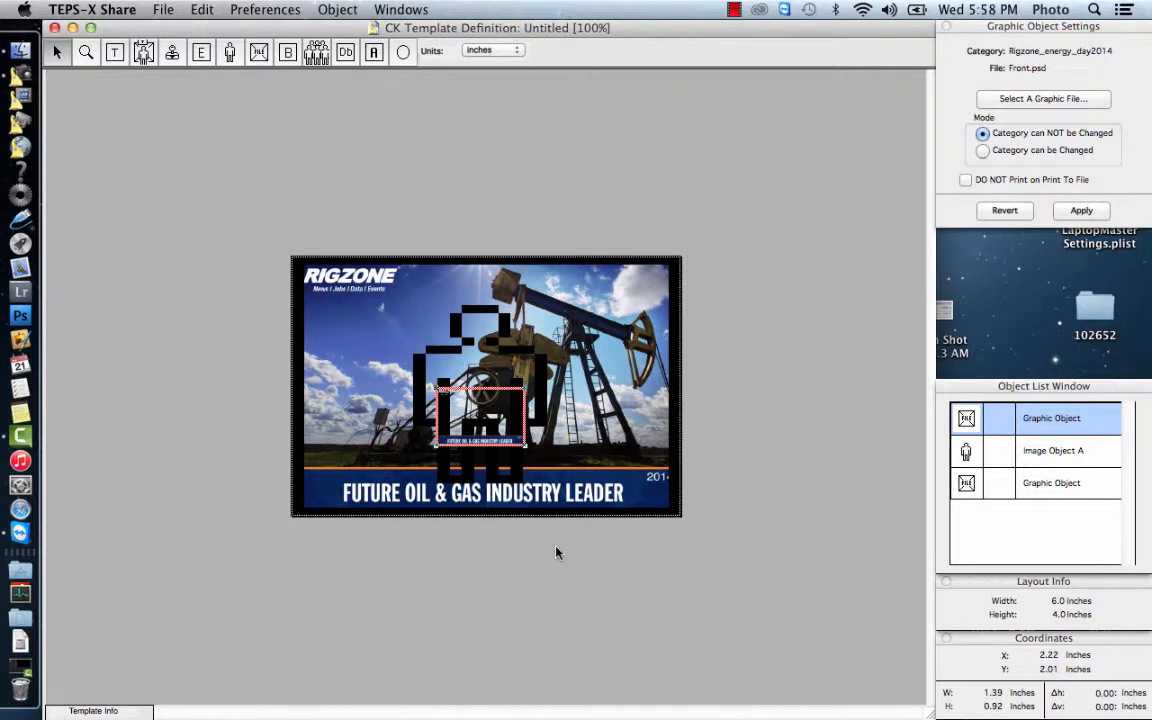
key("super+f")
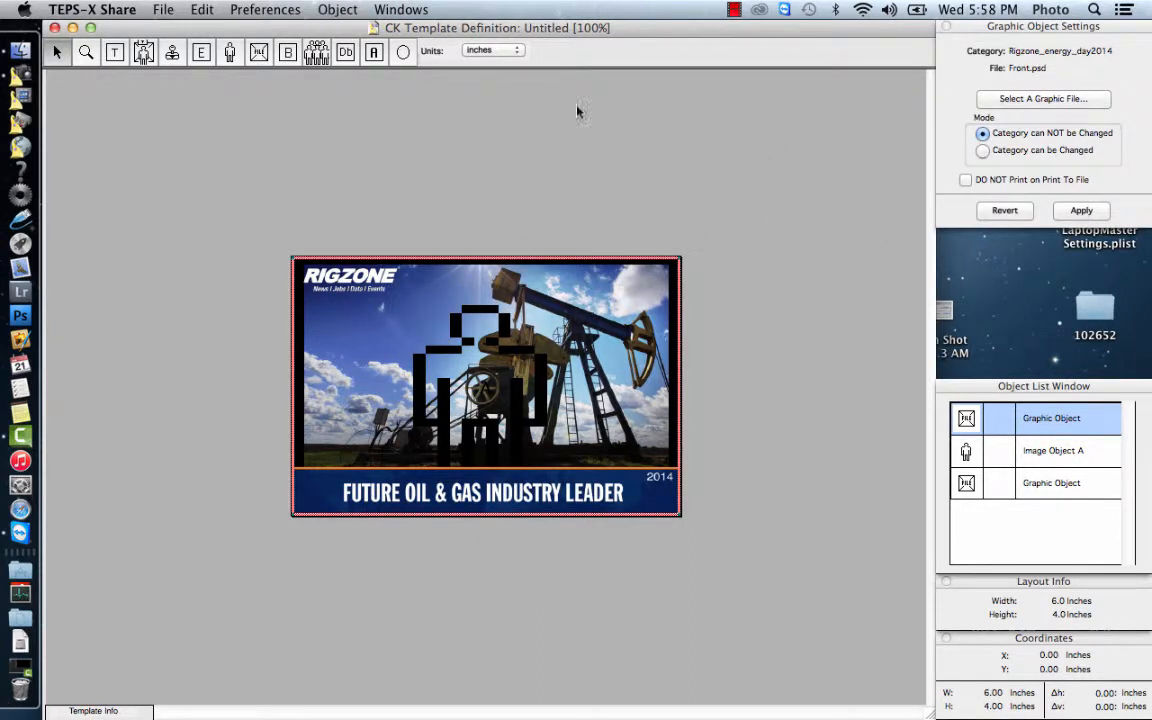
Start saving the layout as a CK template in the RIGZONE category, and cancel the save.
left_click(160, 12)
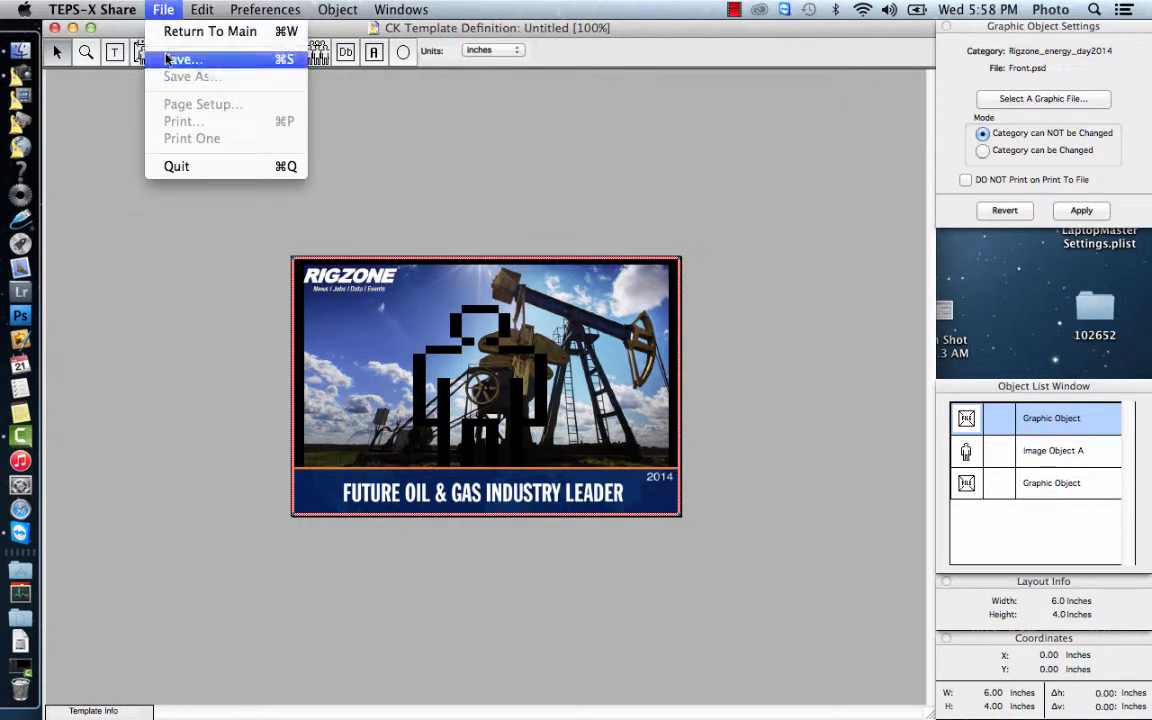
left_click(170, 59)
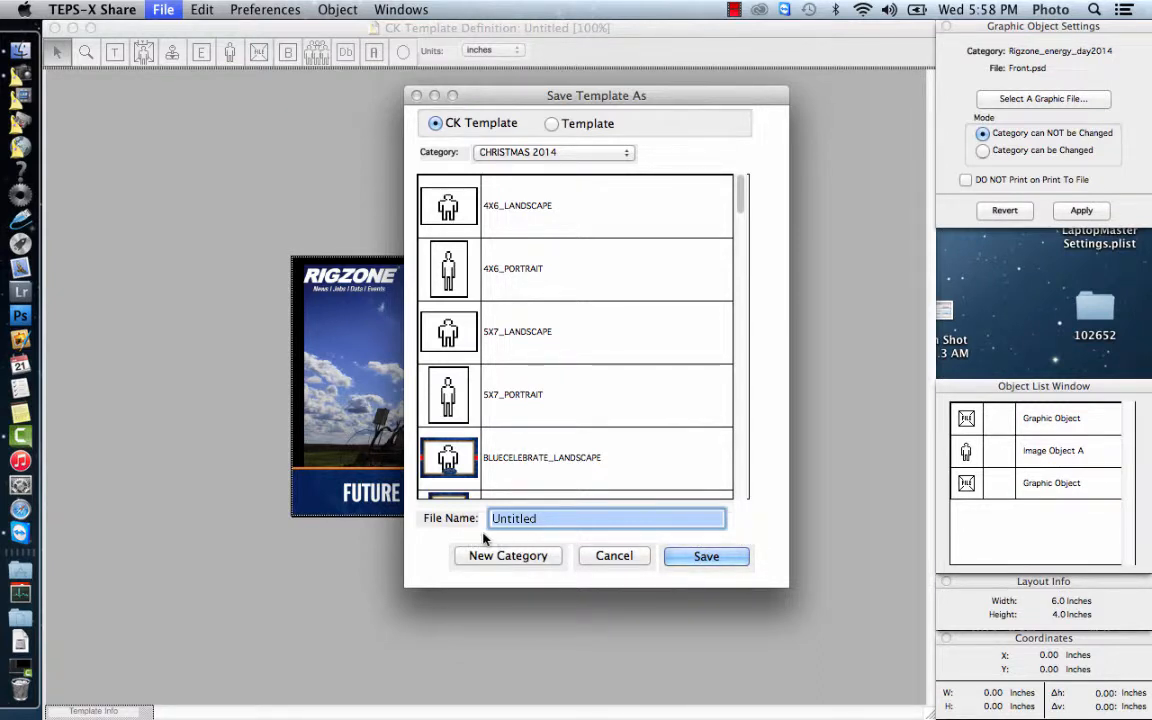
left_click(624, 154)
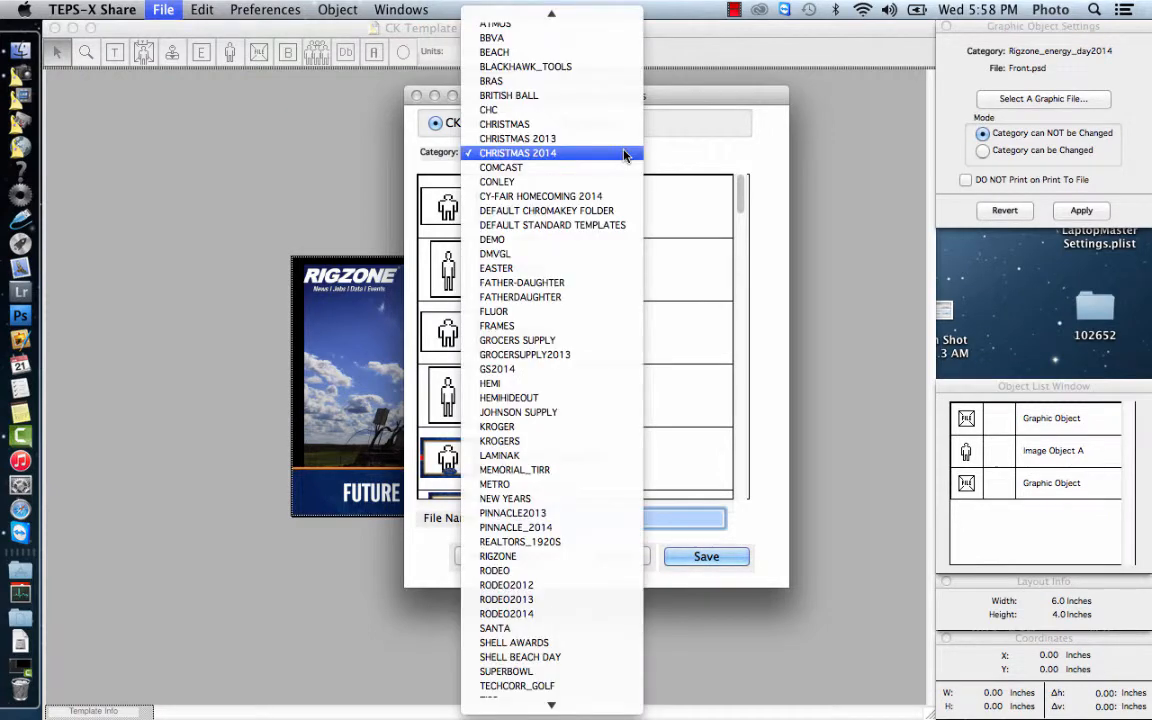
left_click(519, 558)
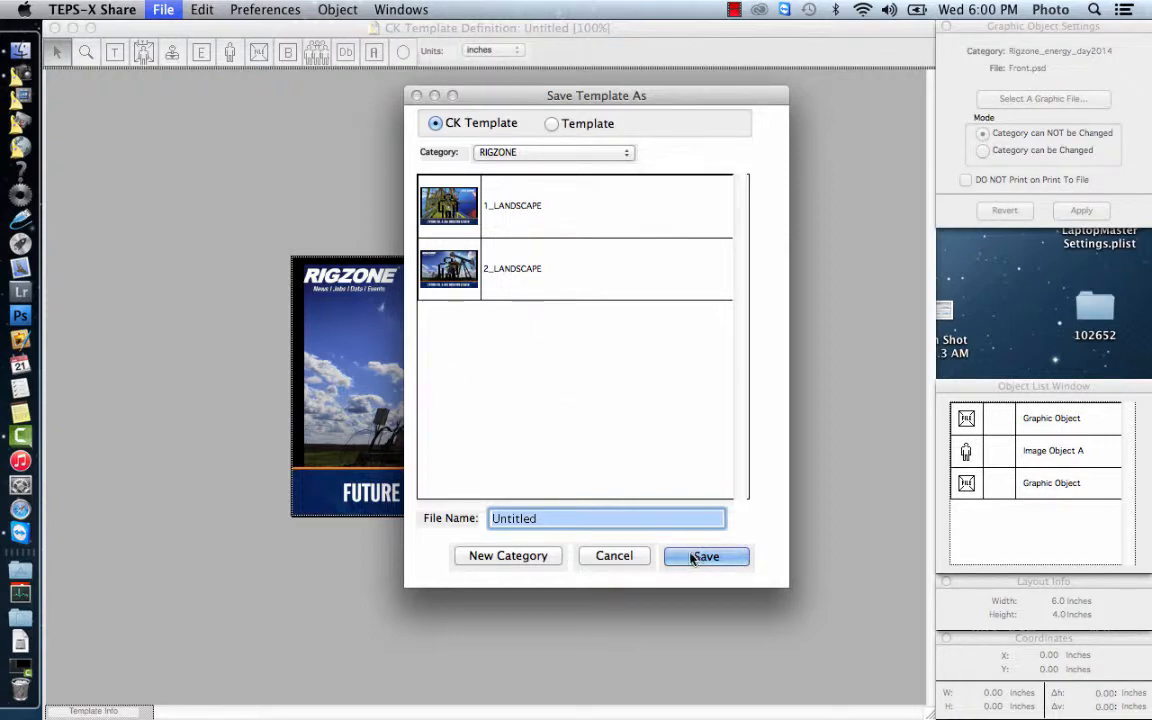
left_click(613, 557)
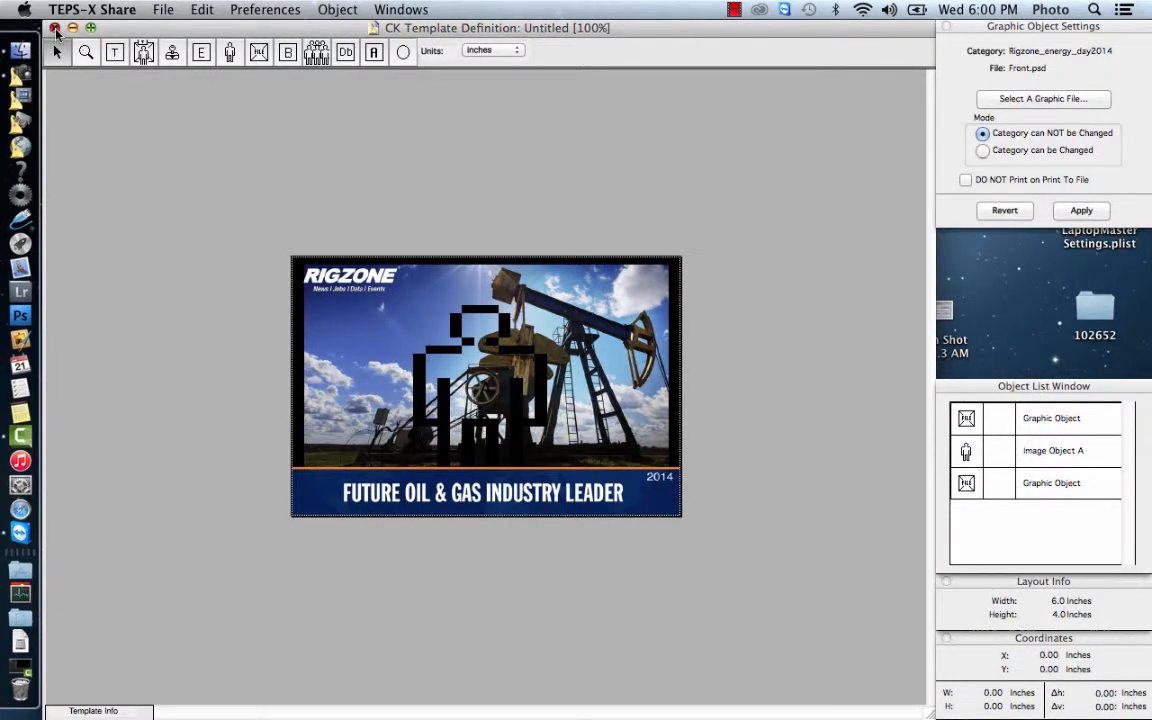
Close the untitled template without saving it and return to the main window.
left_click(55, 28)
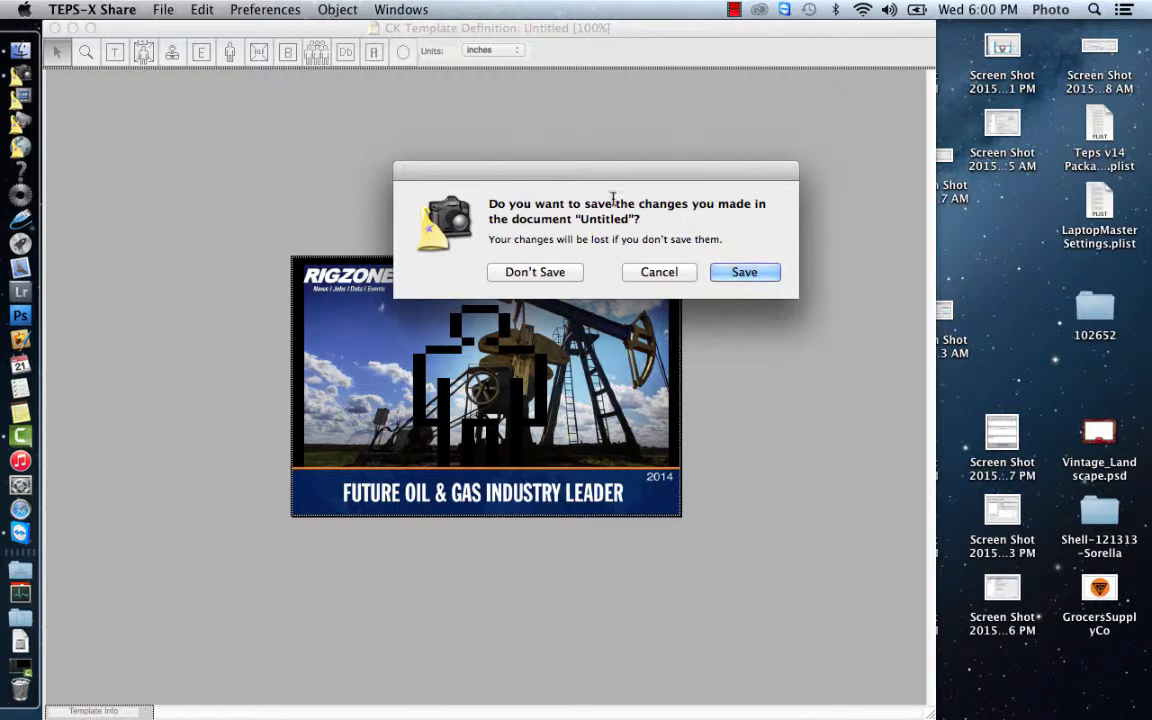
left_click(668, 277)
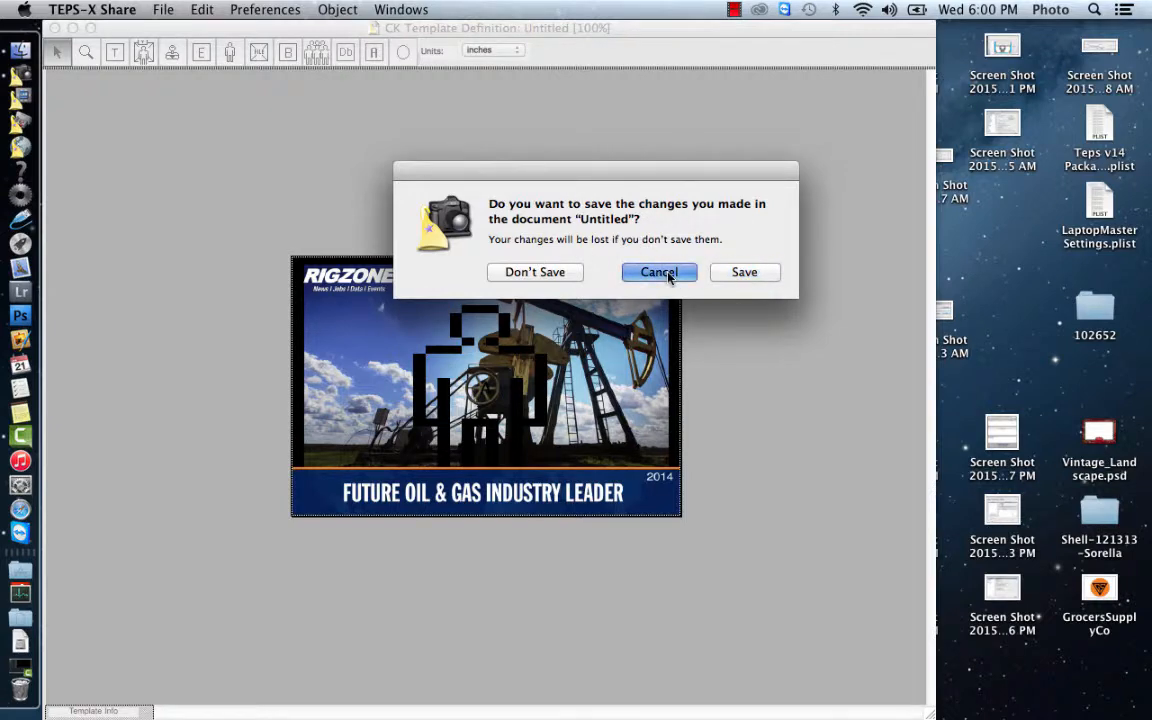
left_click(546, 274)
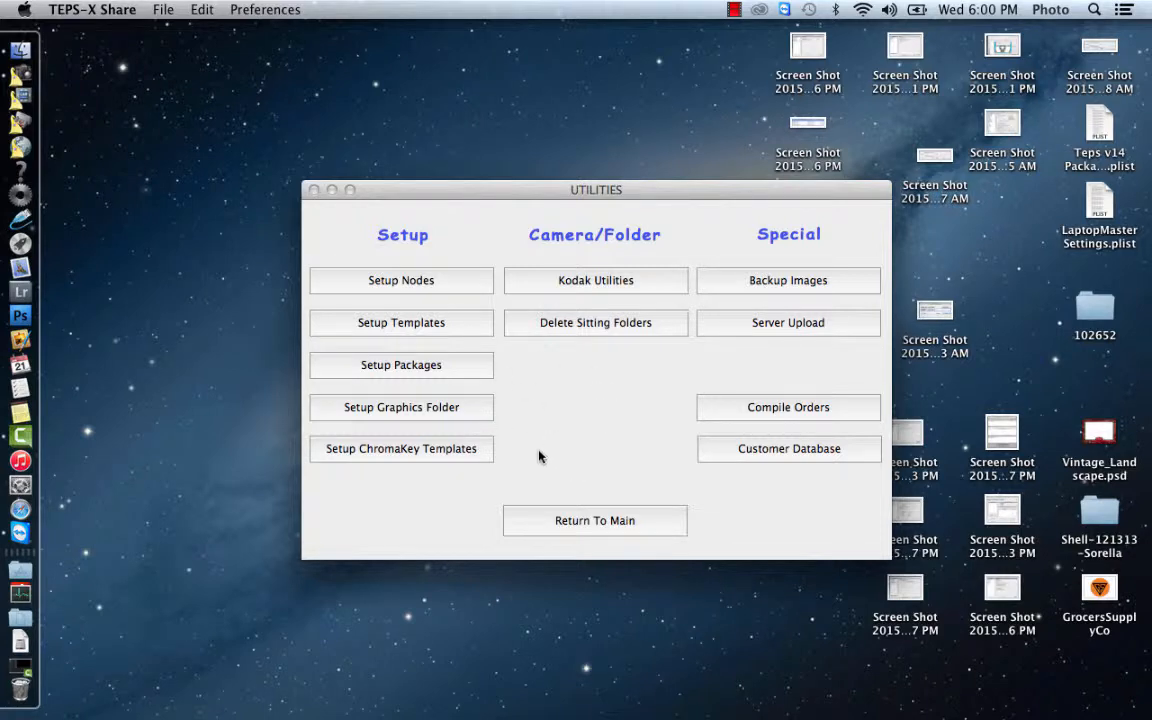
left_click(557, 533)
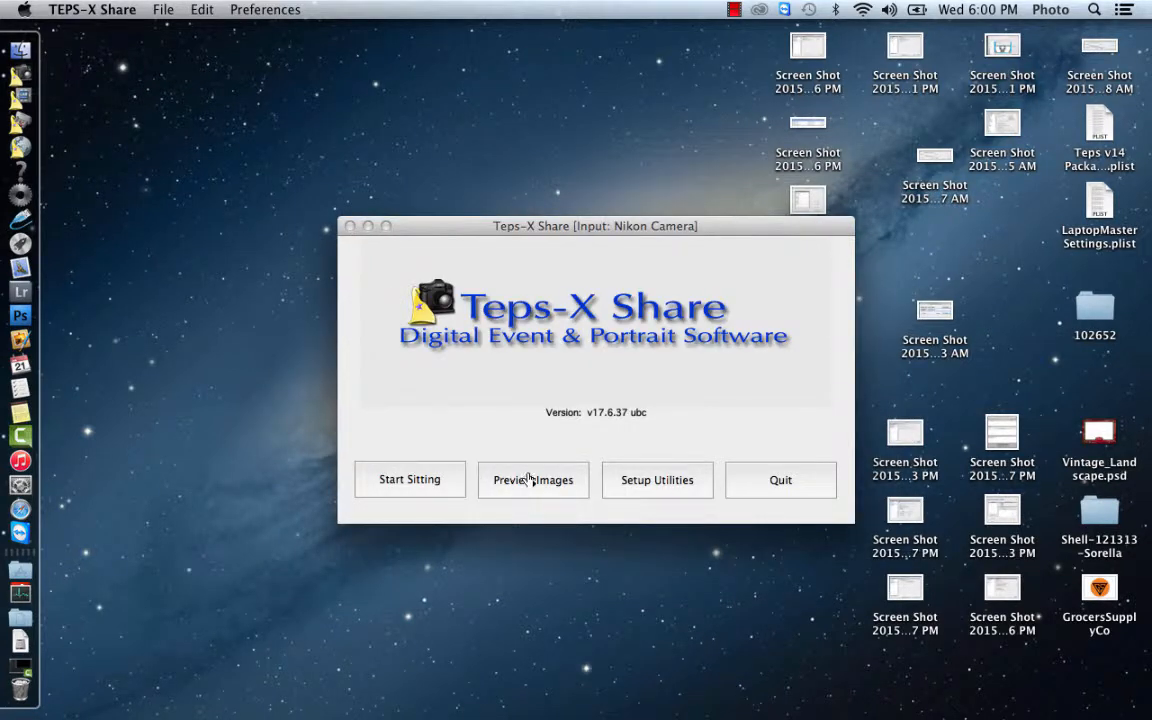
Open the 10182014_Rigzone folder from the main images folder for image preview.
left_click(516, 485)
left_click(516, 485)
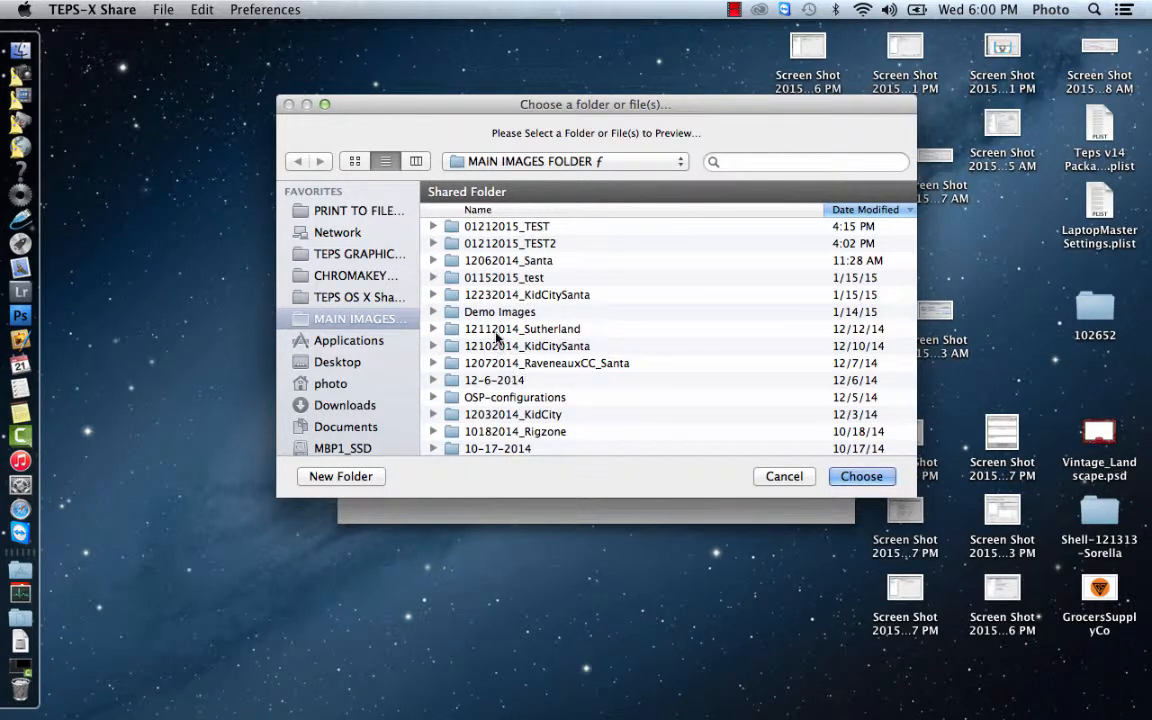
left_click(507, 432)
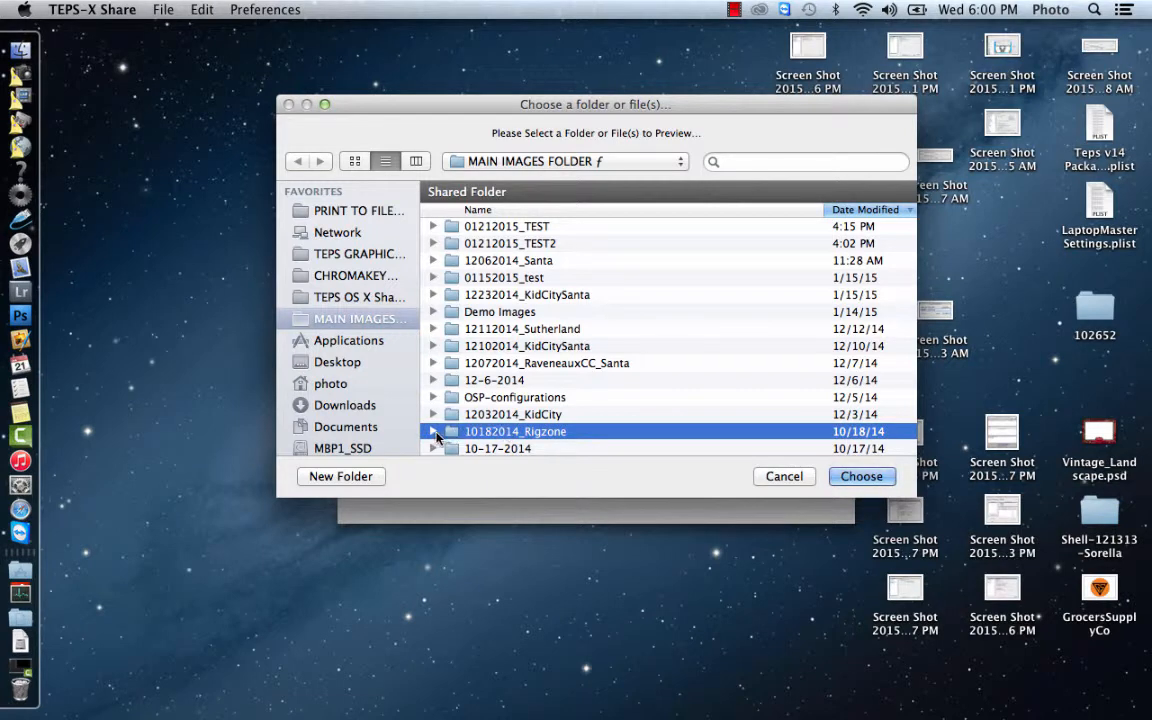
left_click(862, 476)
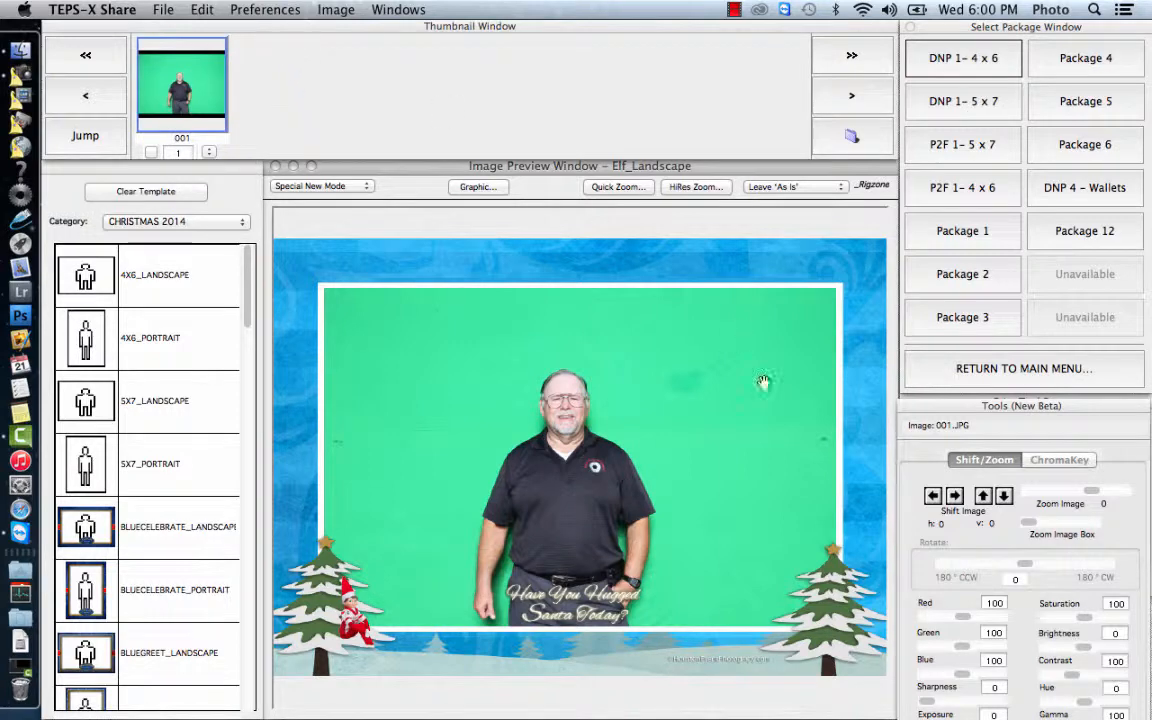
Apply the 2_LANDSCAPE template from the RIGZONE category to image 001 and move the subject up to h 8, v -108.
left_click(237, 224)
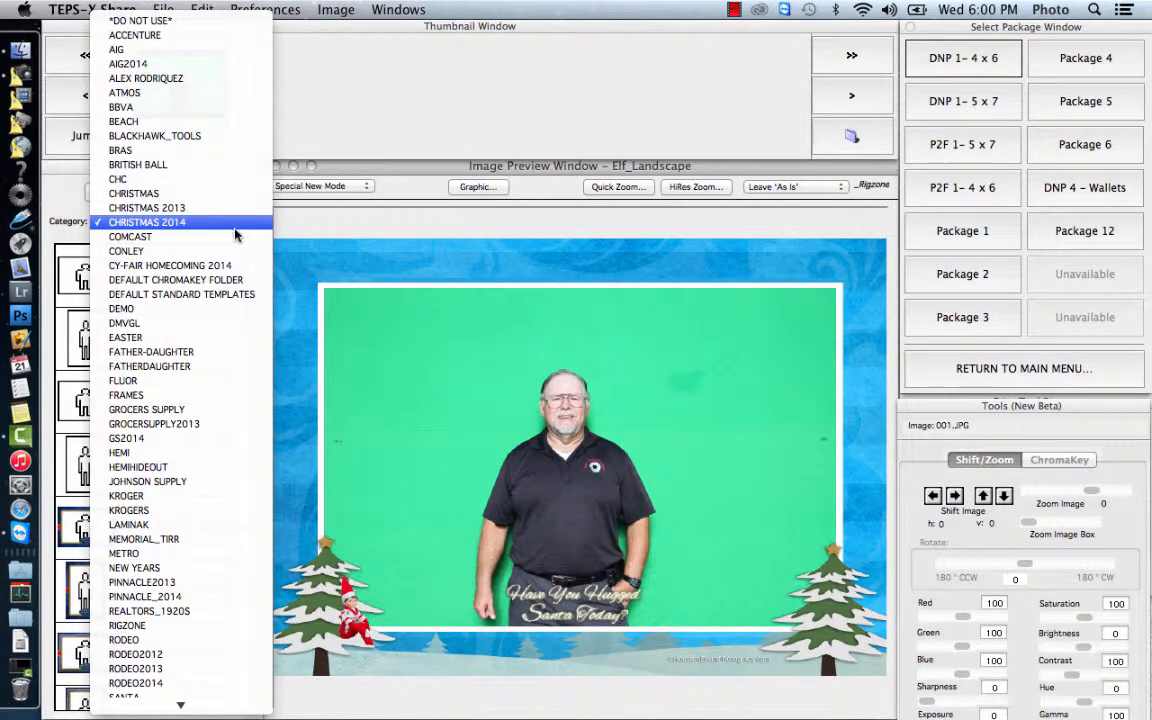
left_click(356, 98)
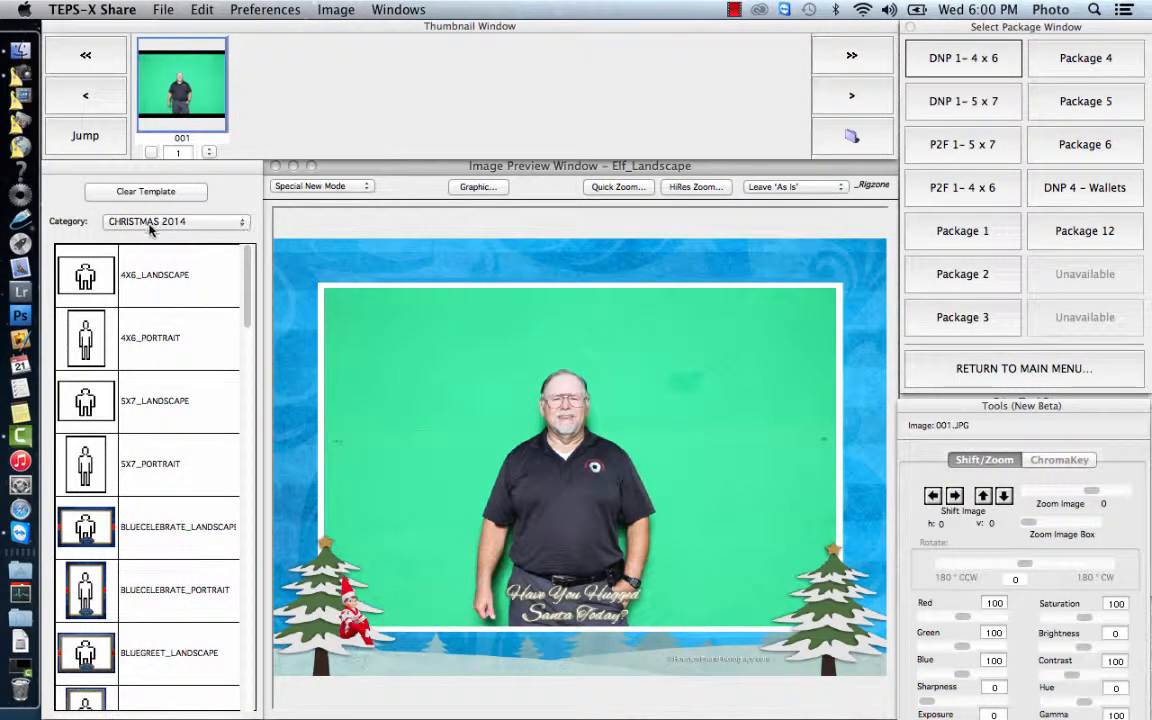
left_click(240, 225)
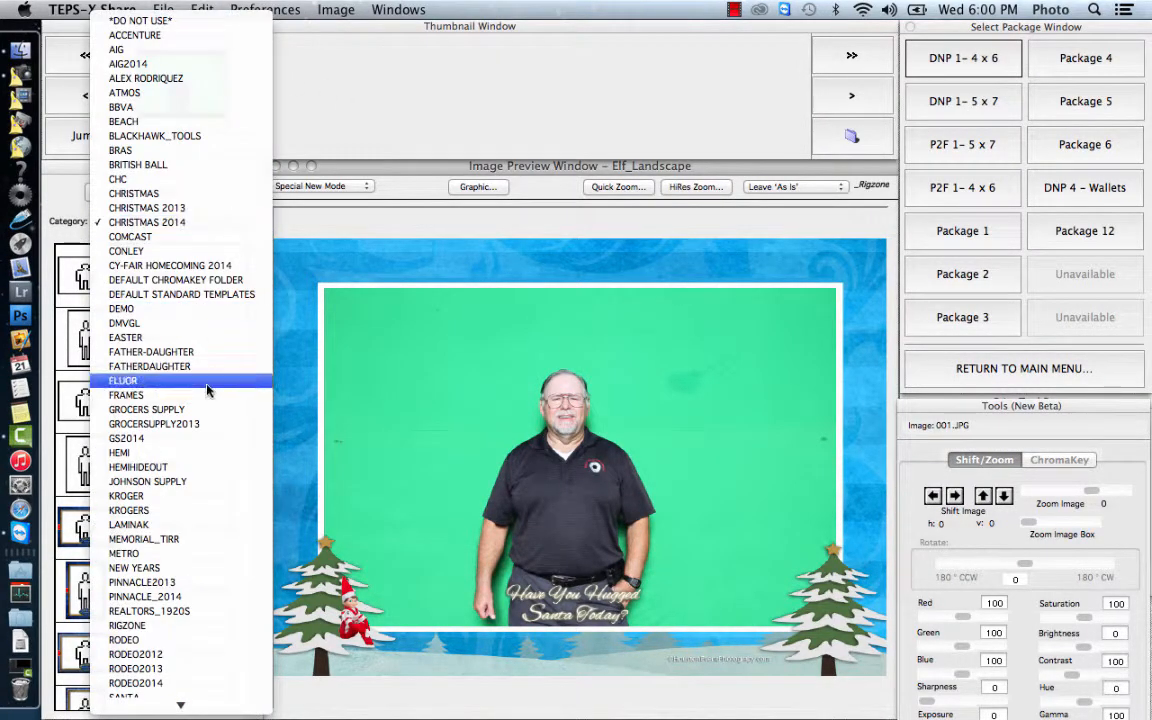
left_click(169, 627)
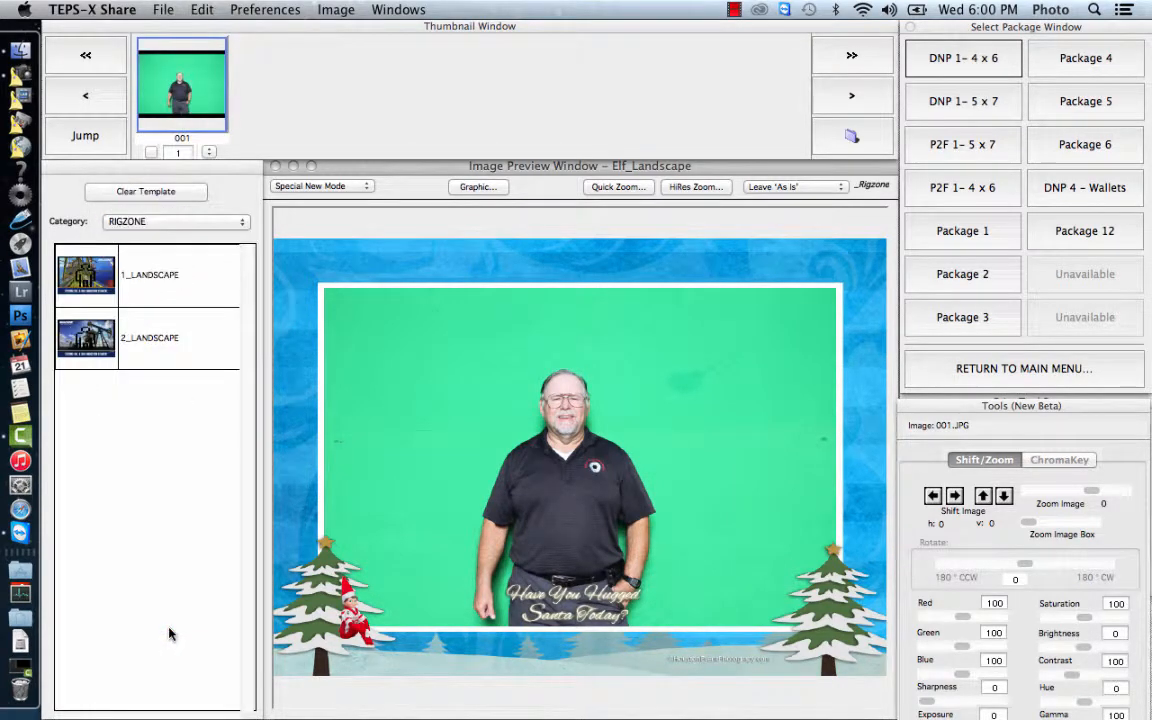
left_click(86, 338)
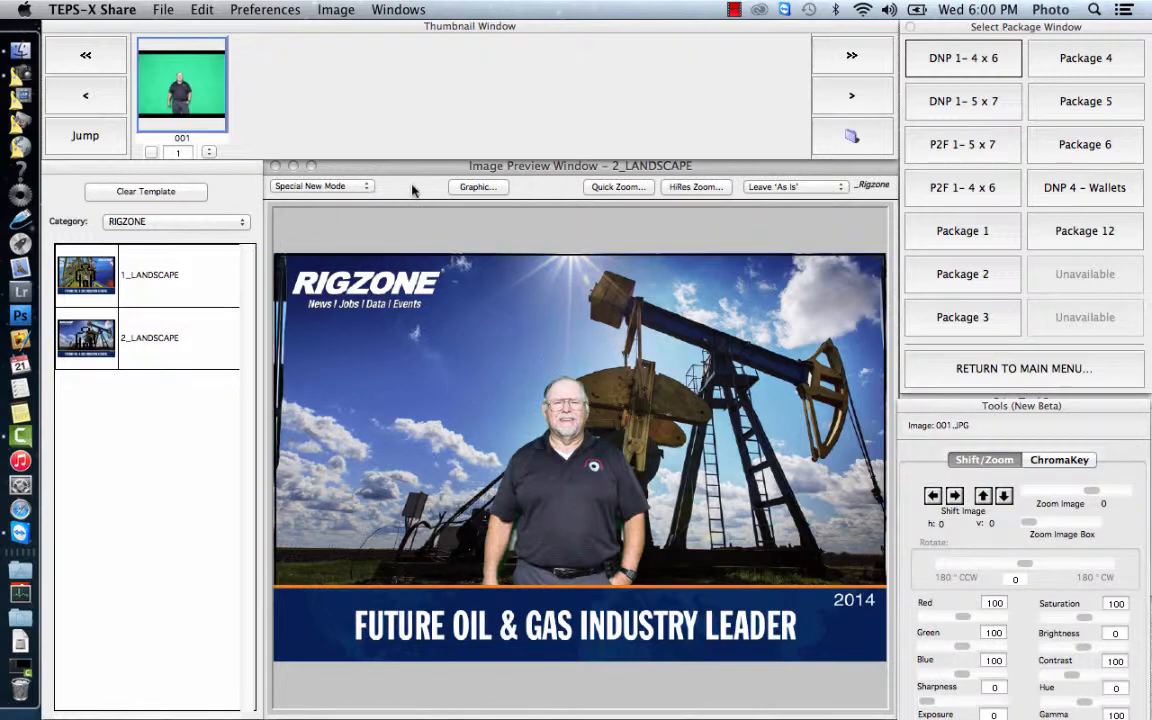
left_click_drag(577, 488, 590, 446)
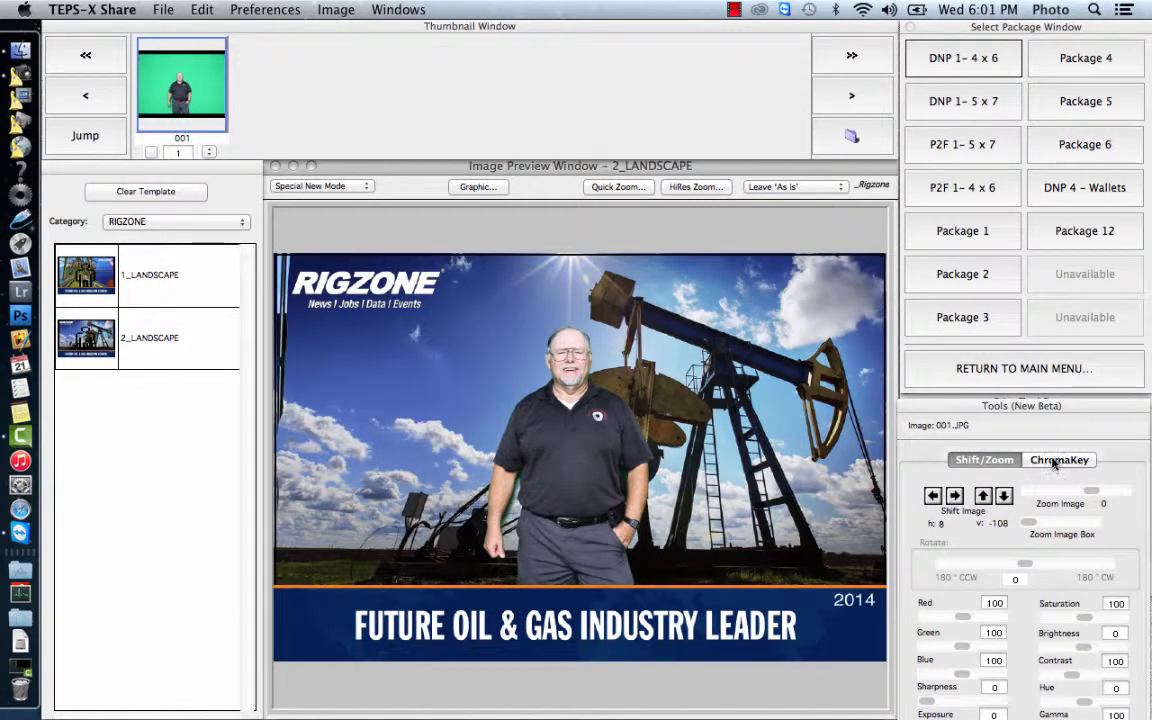
Sample the chroma key background color beside the subject's arm, clean the foreground noise on his shirt in the mask view, and return to the composite.
left_click(1046, 462)
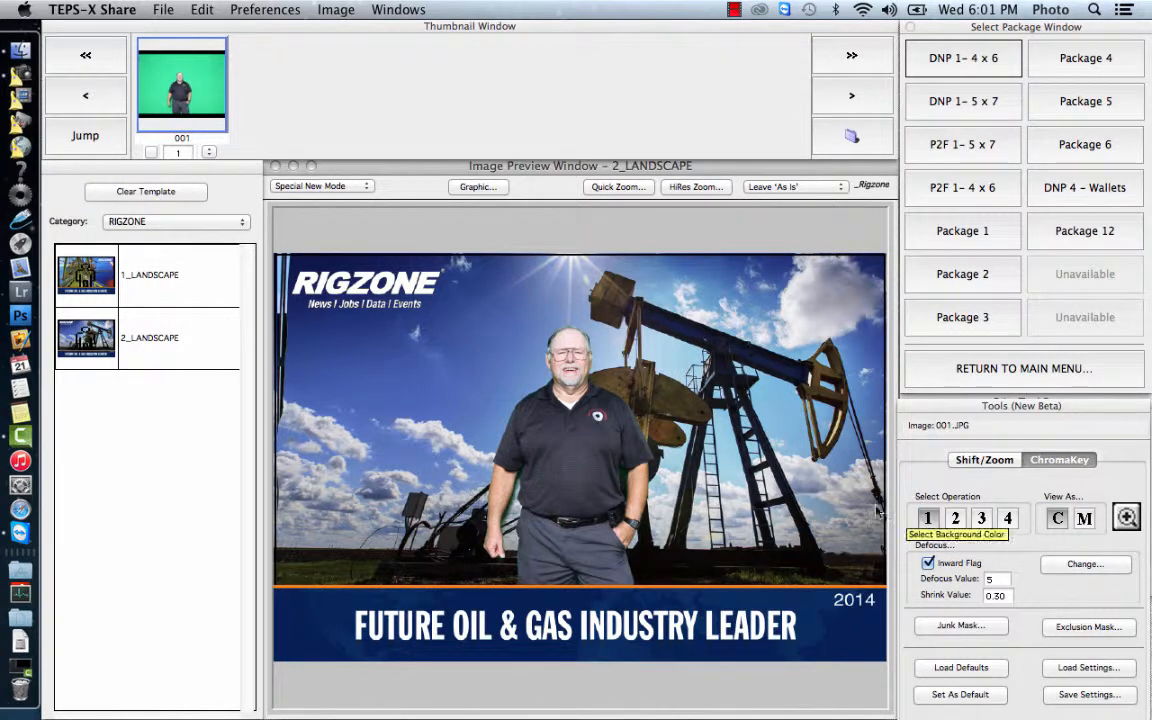
left_click(648, 417)
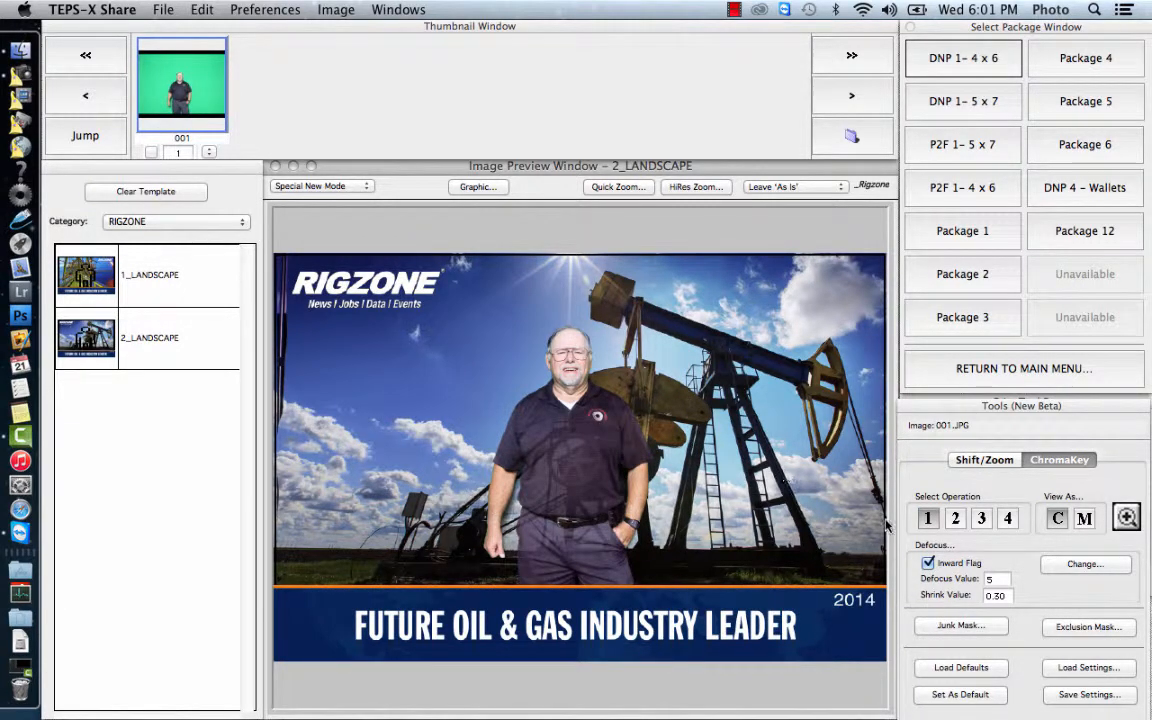
left_click(956, 518)
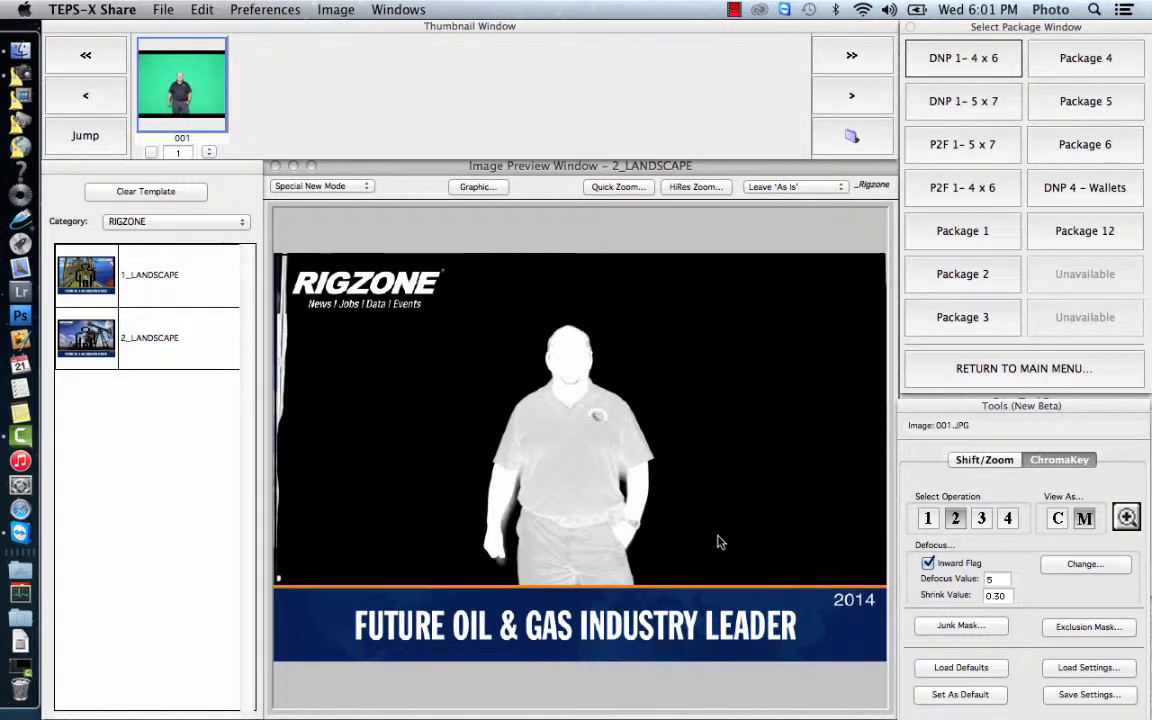
left_click(983, 520)
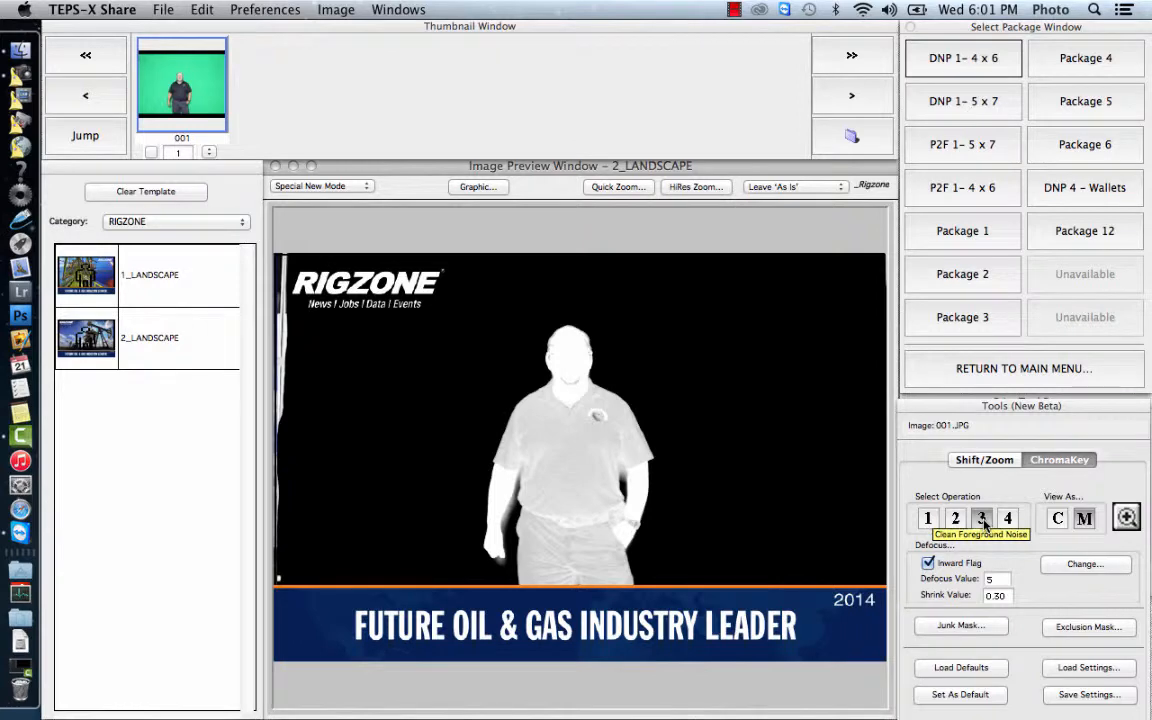
left_click(569, 420)
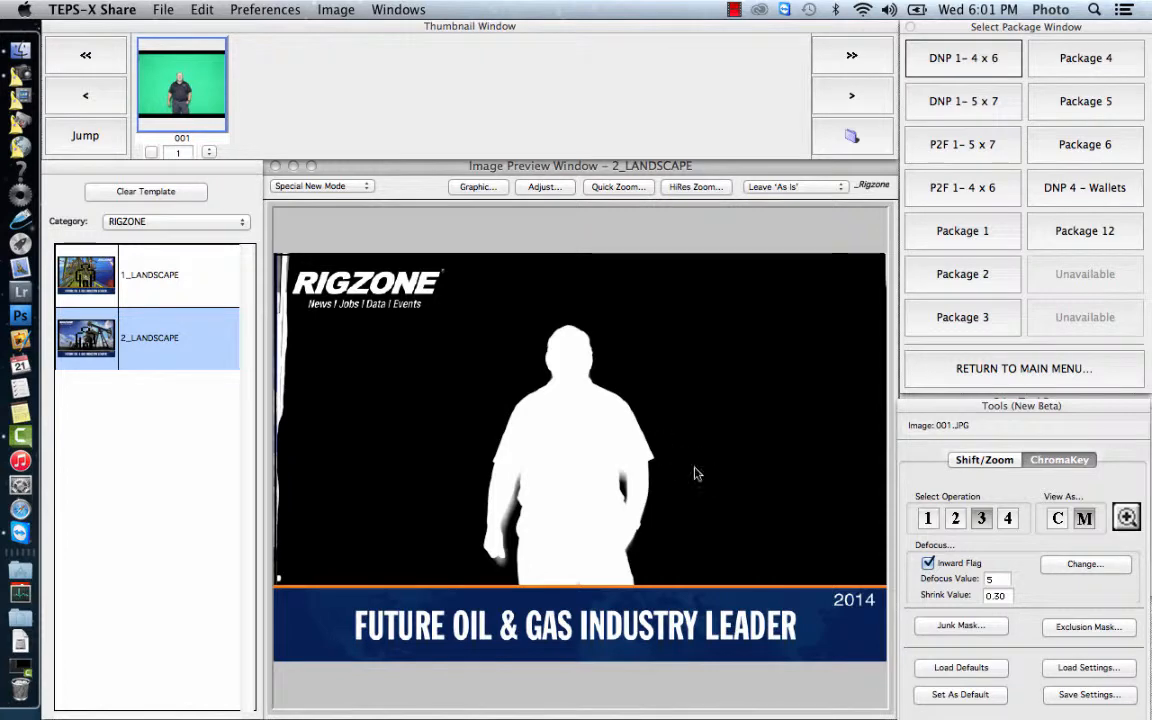
left_click(1008, 463)
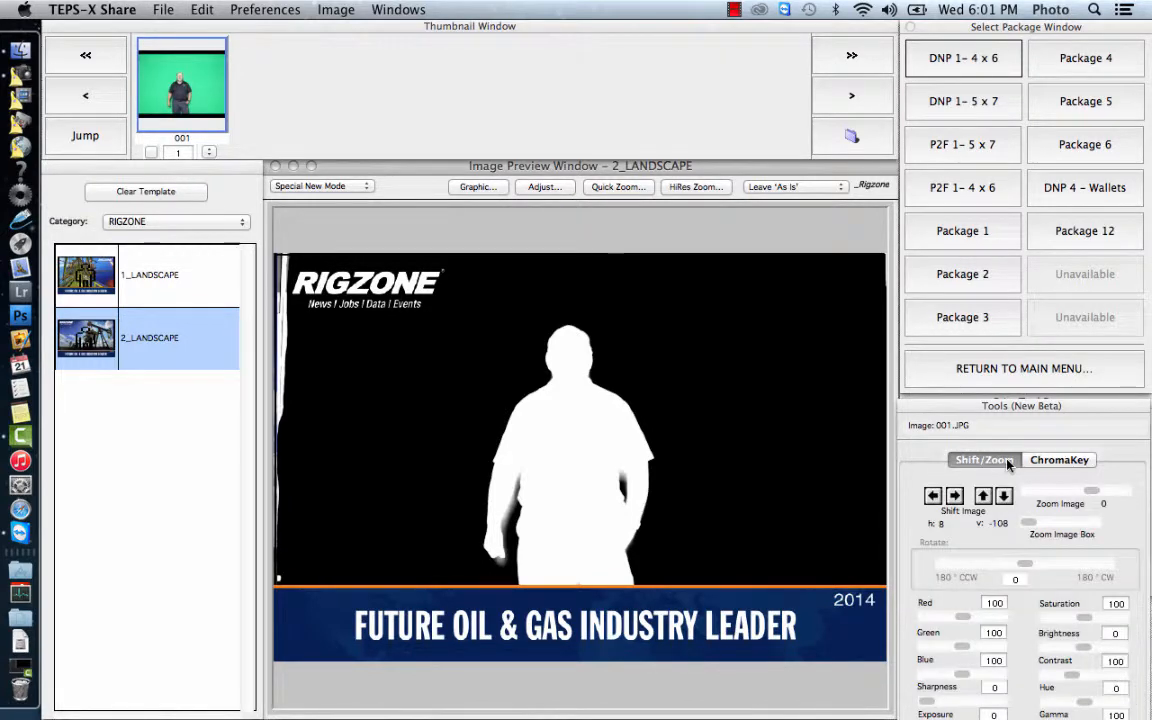
left_click(1043, 462)
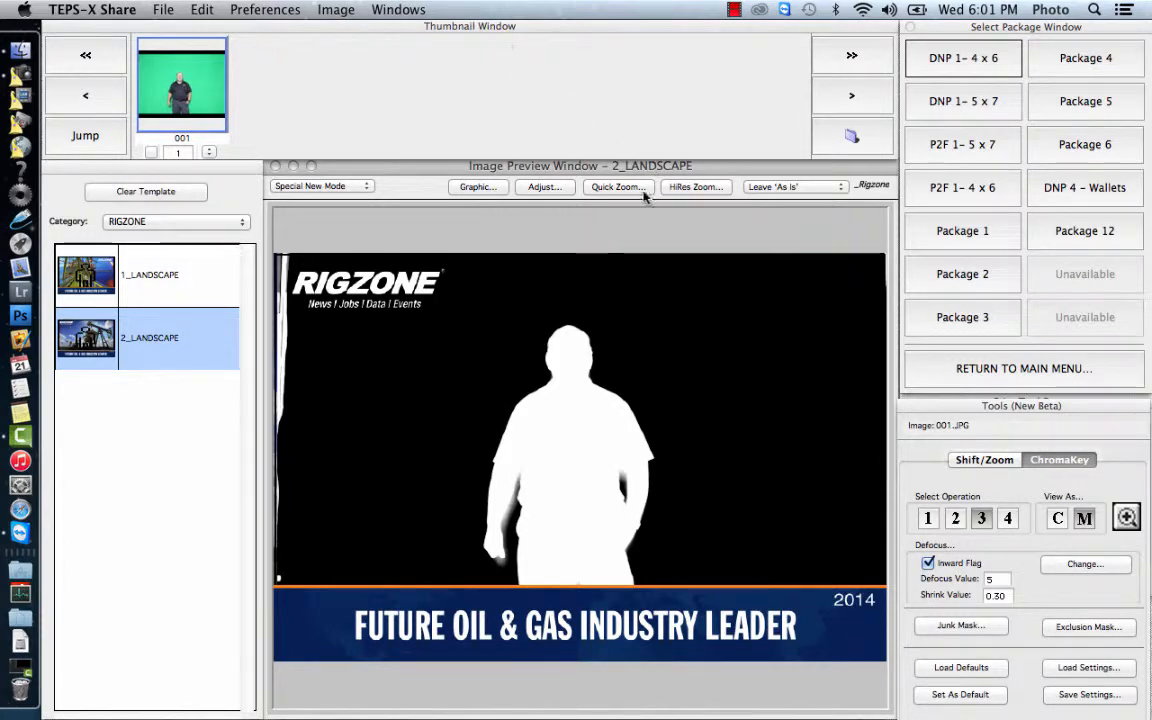
left_click(178, 92)
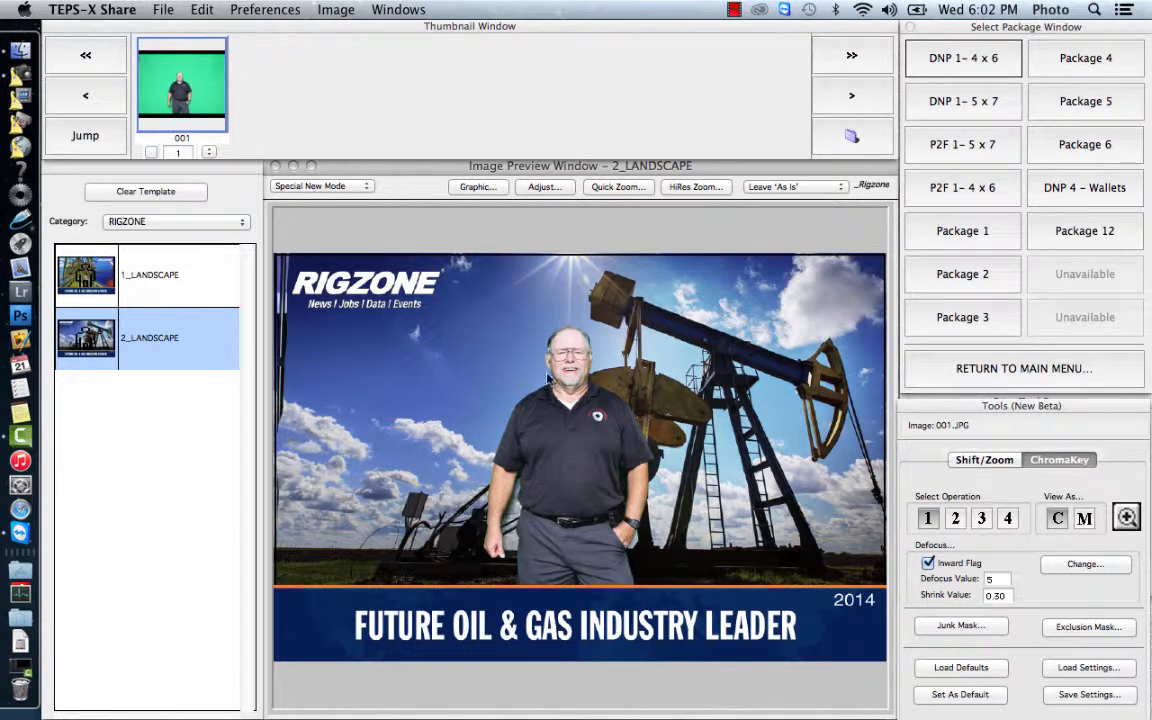
Try sampling the subject's shirt logo as the chroma key background color, and undo the sampling.
left_click(602, 418)
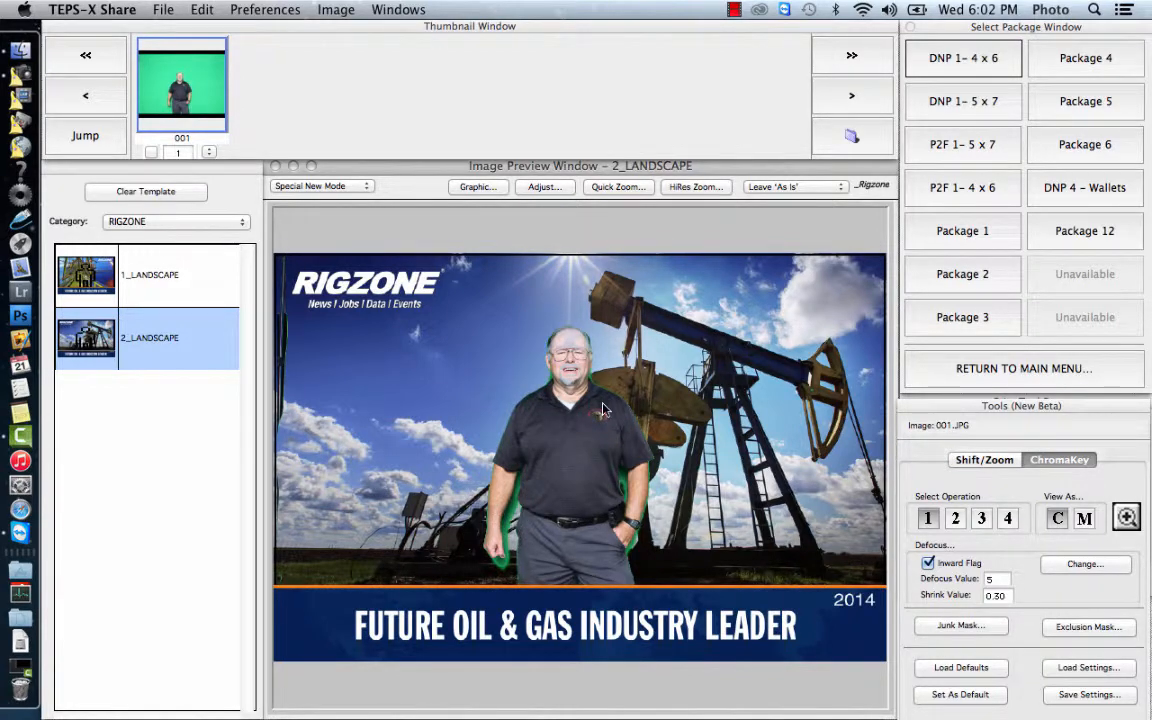
key("super+z")
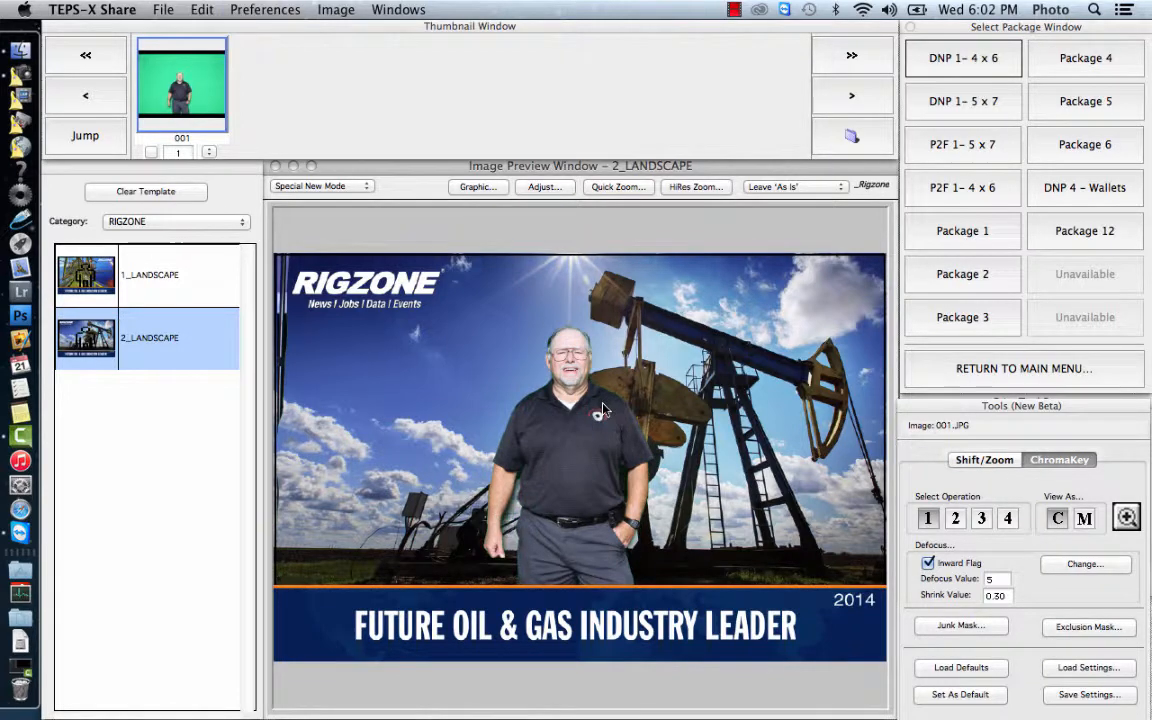
Shift the subject within the template to h 42, v -98.
left_click(960, 464)
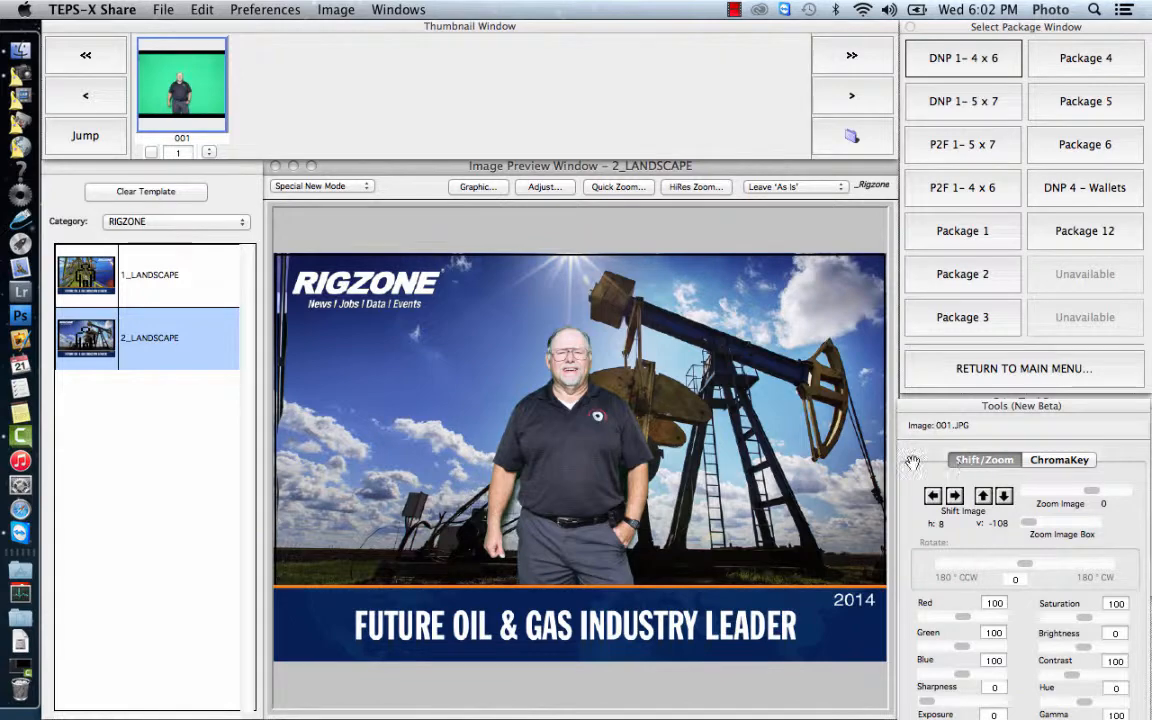
mouse_move(579, 419)
left_mouse_down()
mouse_move(627, 424)
mouse_move(478, 410)
mouse_move(592, 422)
left_mouse_up()
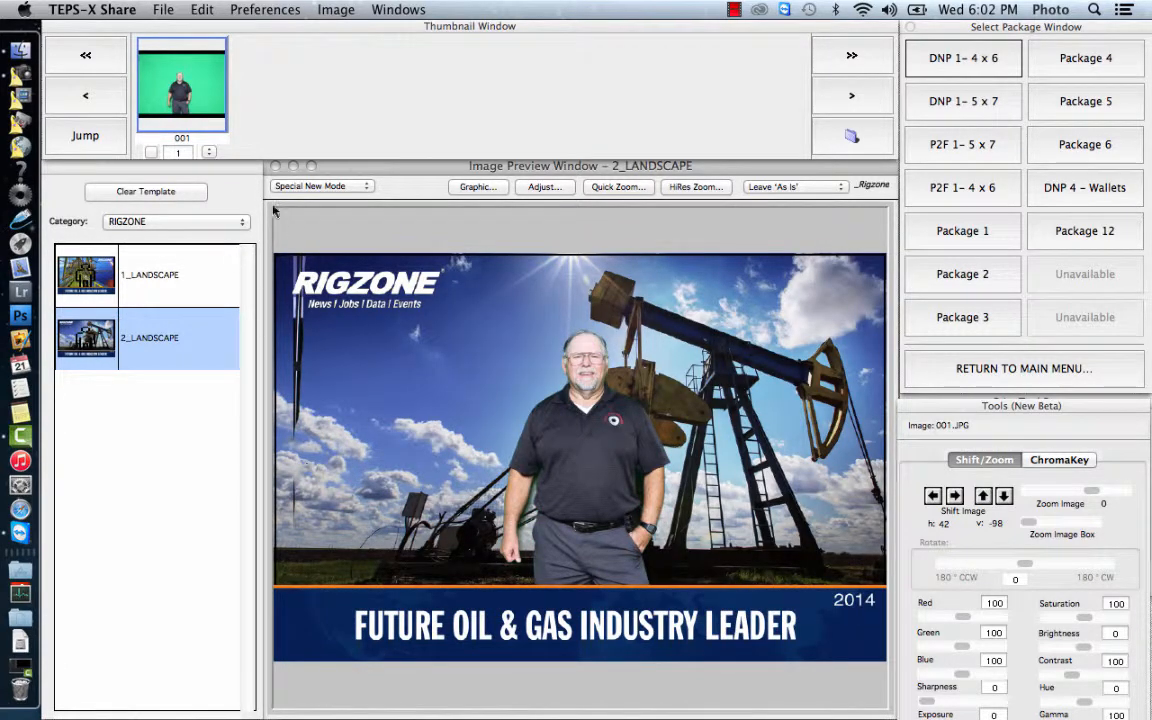
Draw a rectangular exclusion mask region around the subject, inside the edges of the green backdrop, and accept it.
left_click(1047, 462)
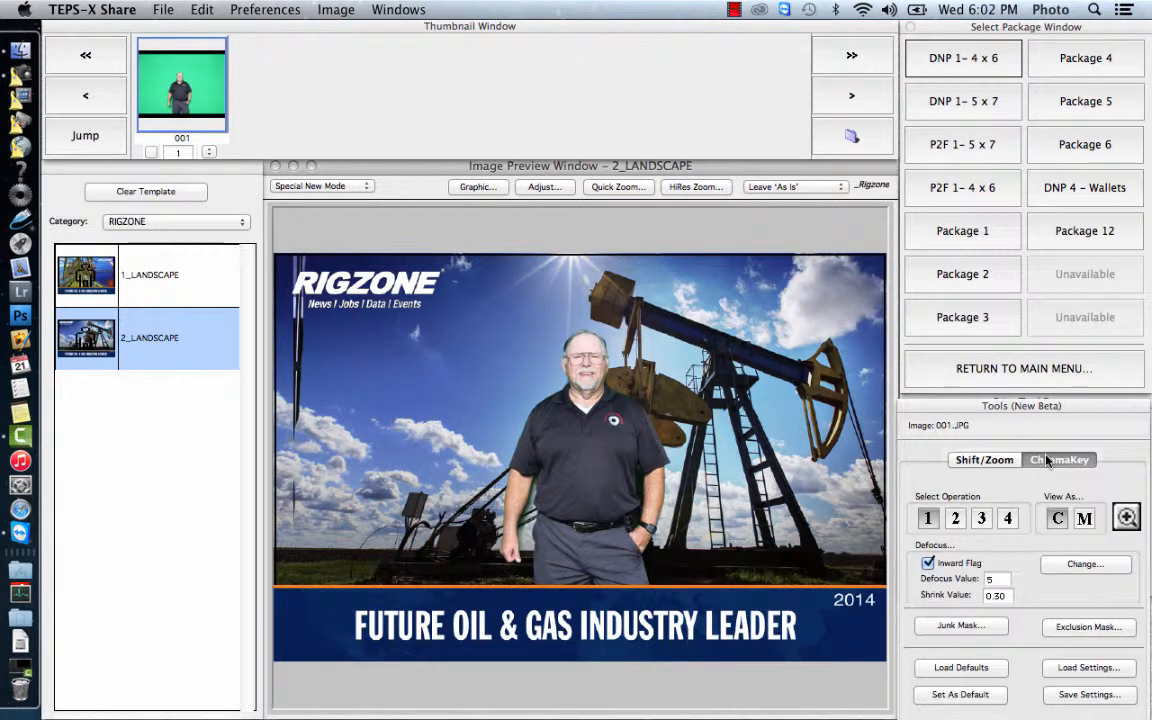
left_click(1088, 627)
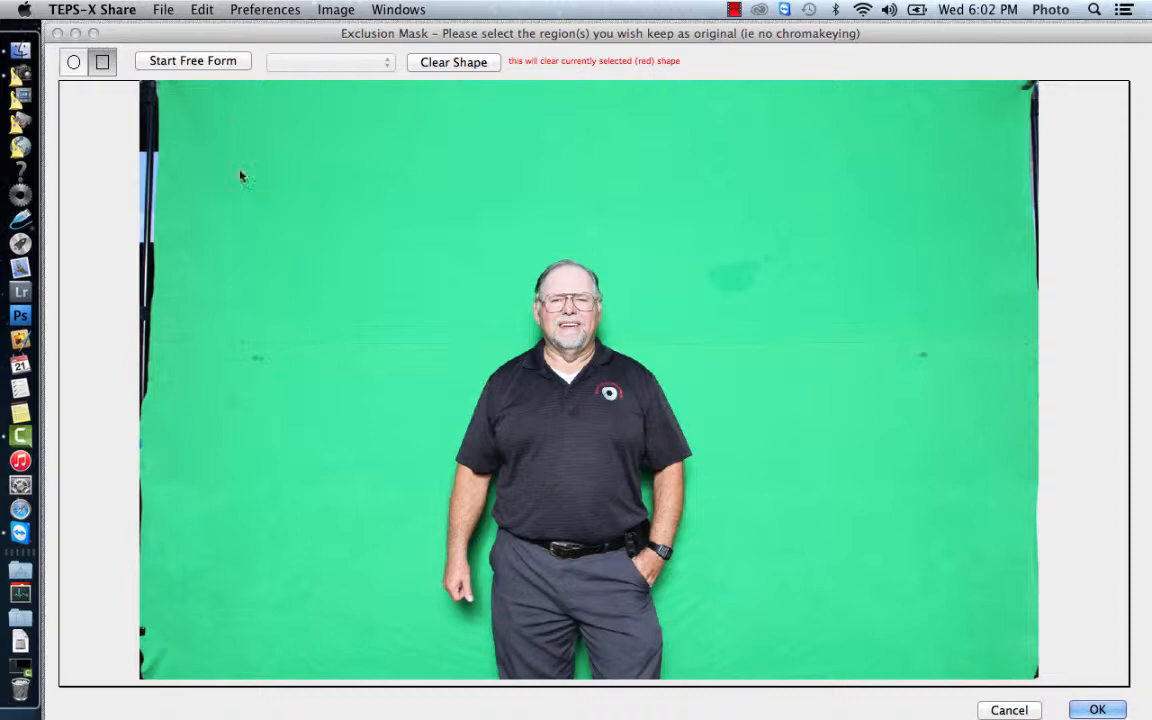
left_click_drag(212, 102, 950, 680)
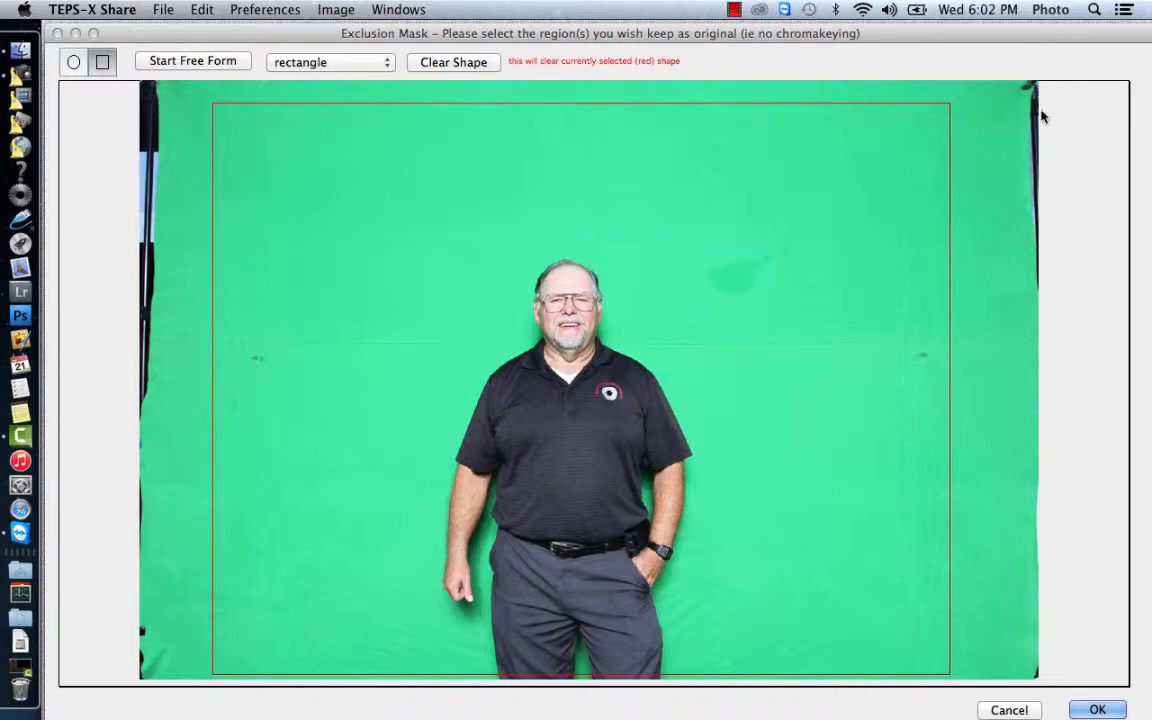
left_click(1099, 709)
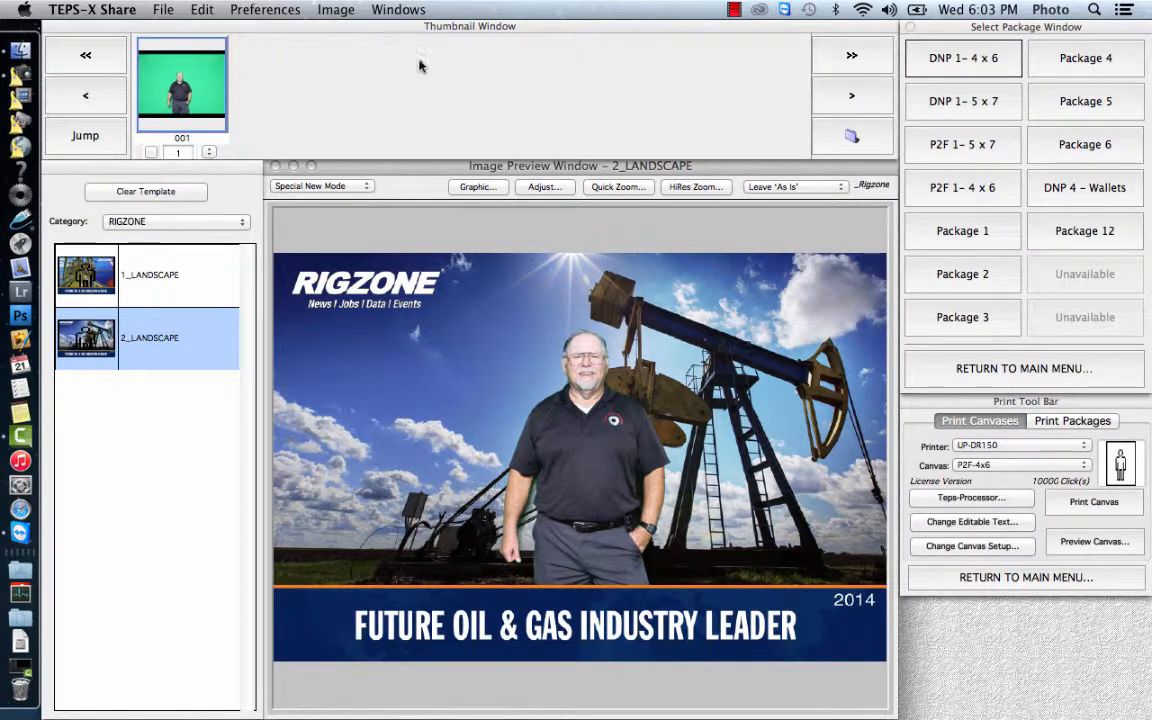
Reopen the adjustment tools for image 001, set the image zoom to 30, and reposition the subject at h -16, v -84.
double_click(165, 91)
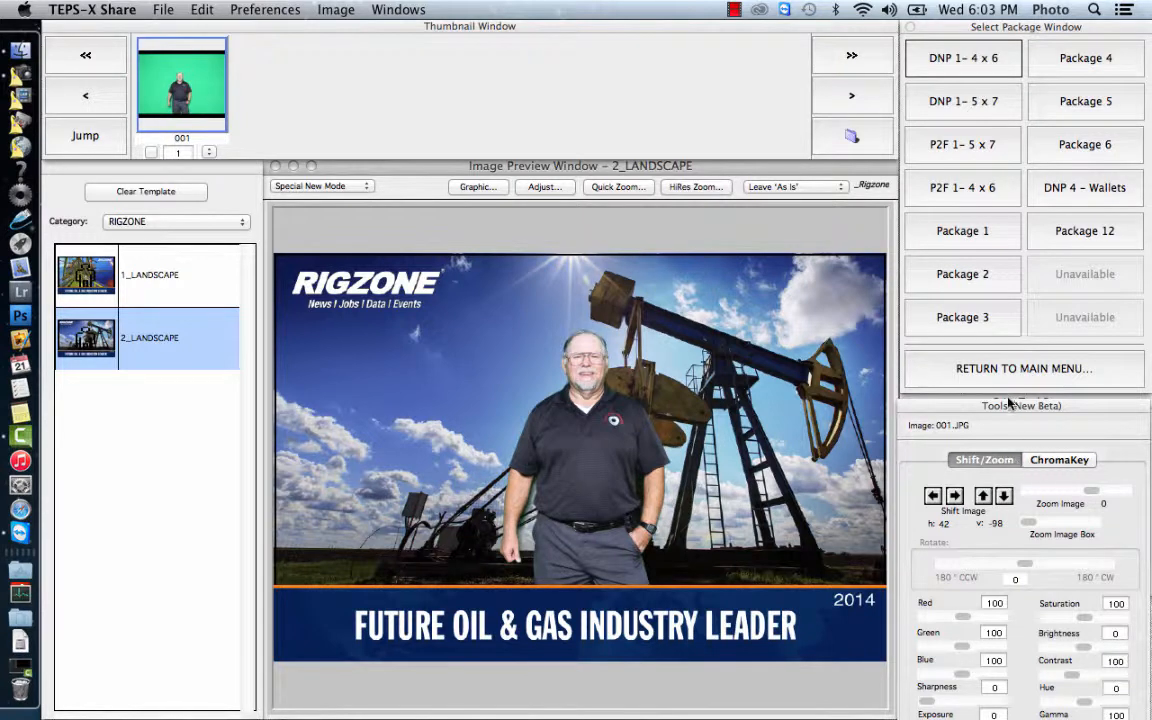
left_click_drag(985, 412, 985, 379)
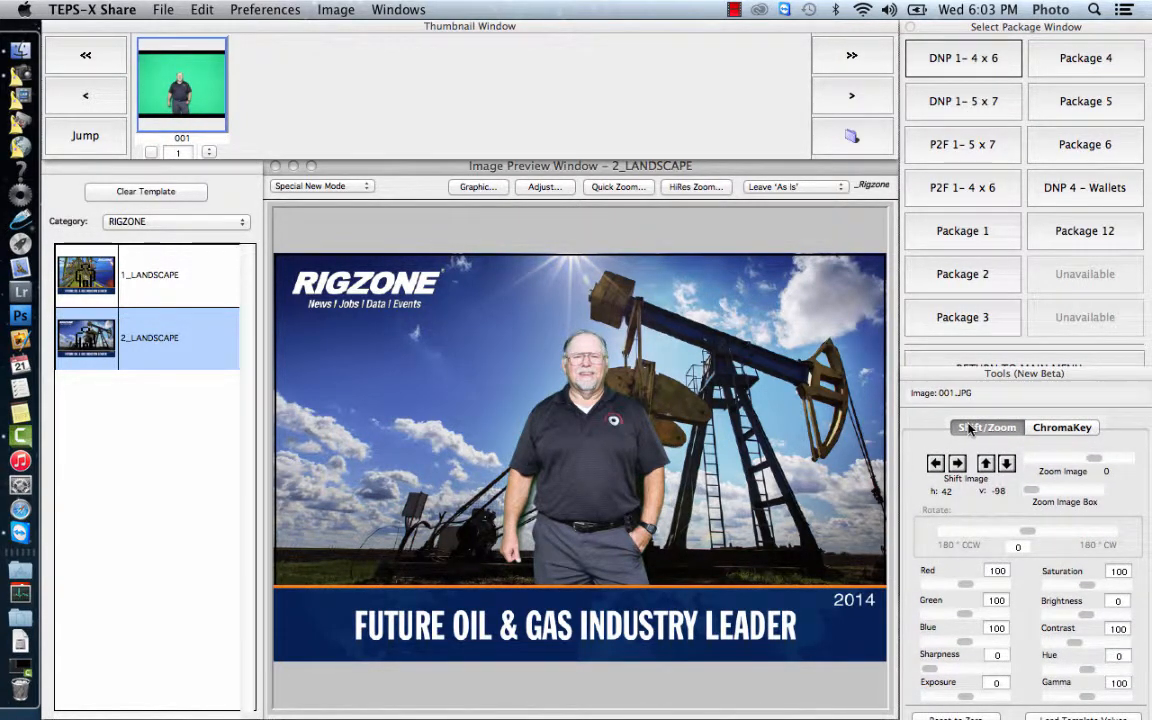
left_click_drag(1095, 460, 1101, 462)
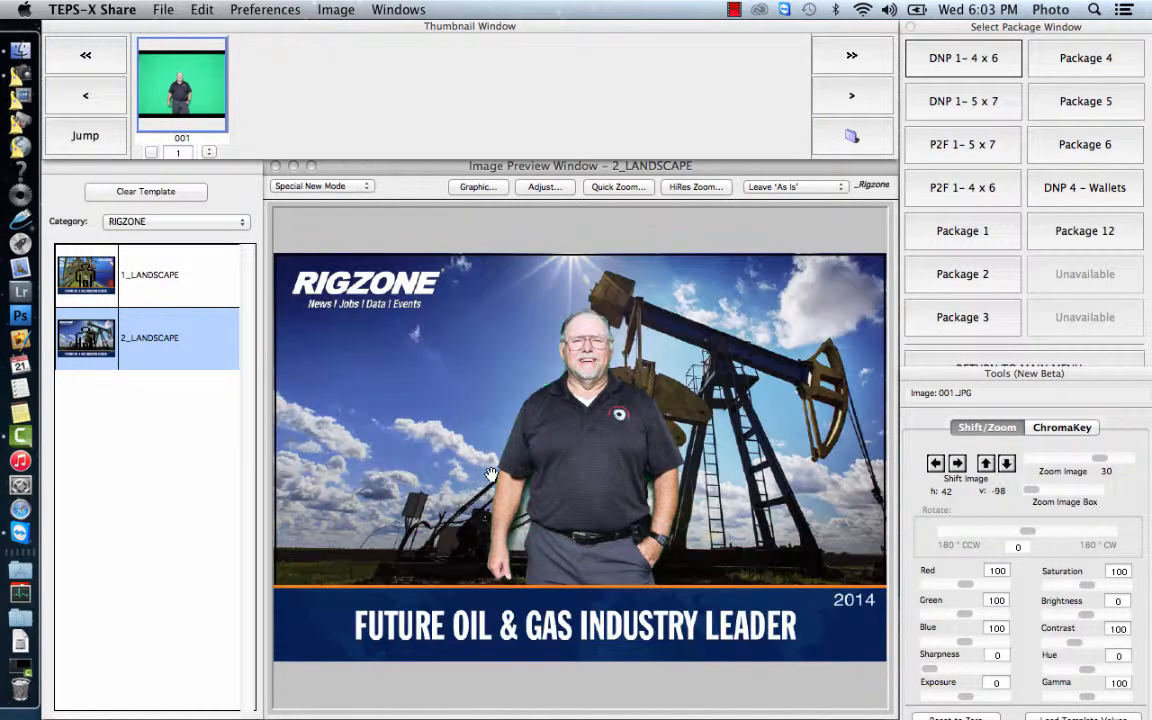
left_click_drag(526, 423, 558, 476)
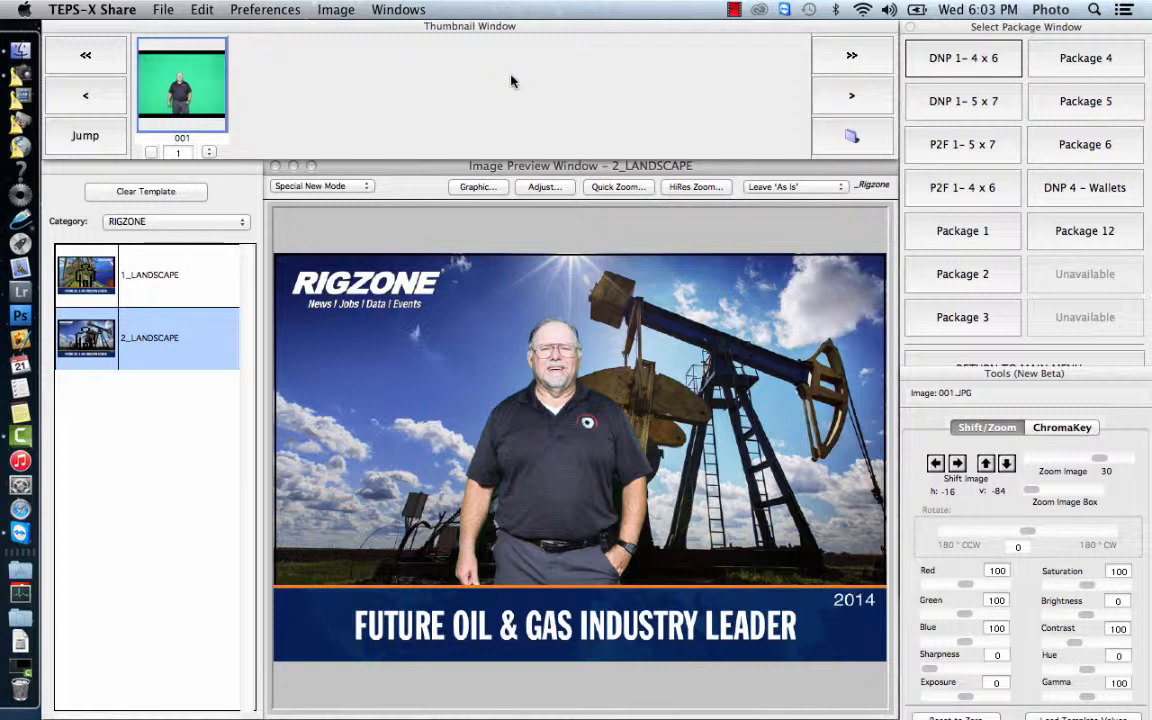
left_click(733, 11)
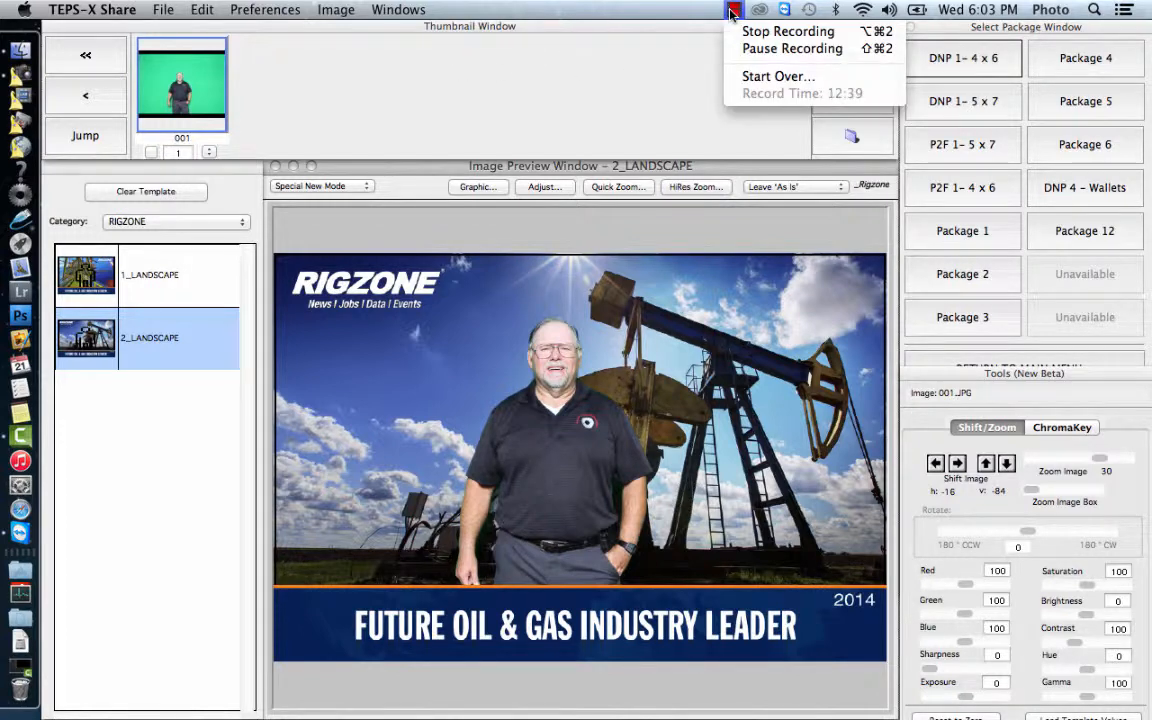